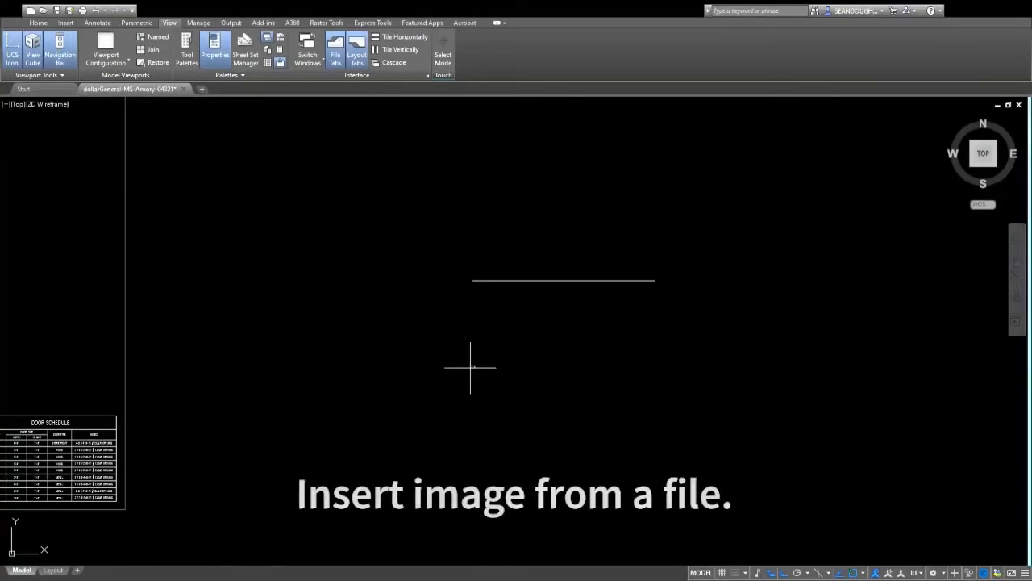
Place the Dollar General storefront photo by its insertion corner and scale, then level it
left_click(453, 364)
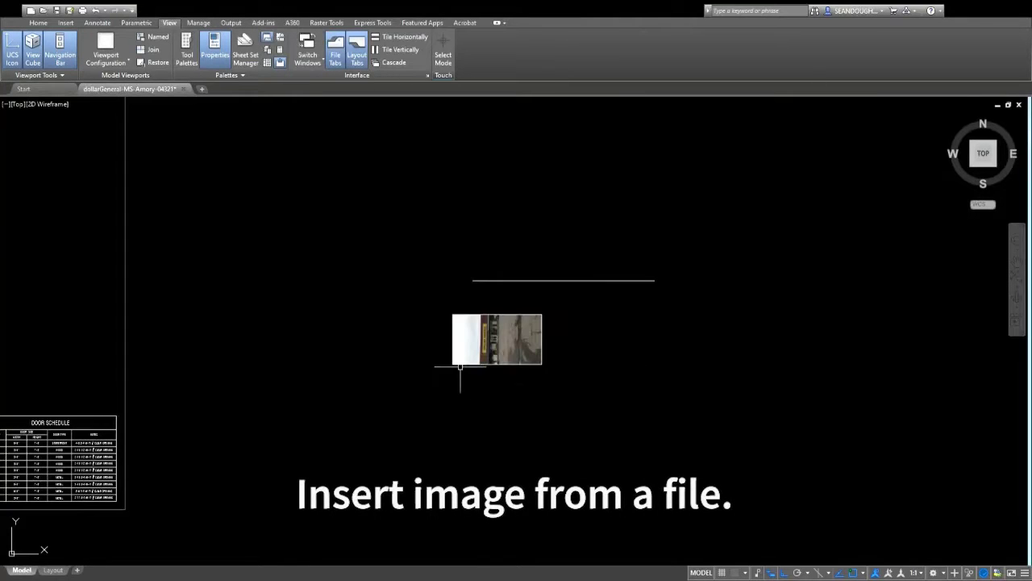
left_click(522, 401)
scroll(492, 339, "up", 5)
scroll(459, 279, "up", 3)
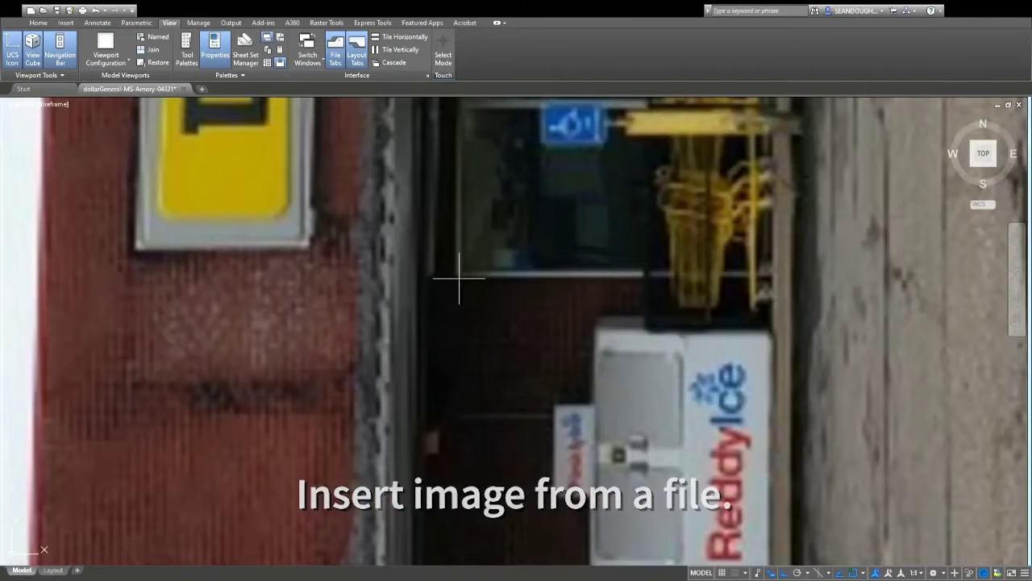
scroll(465, 262, "up", 5)
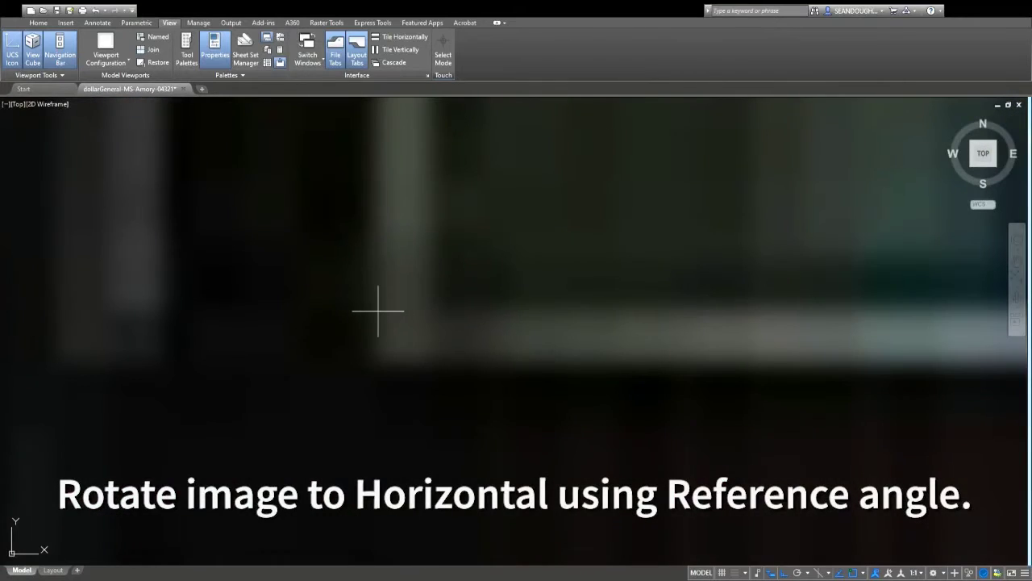
scroll(387, 305, "down", 3)
scroll(438, 292, "down", 7)
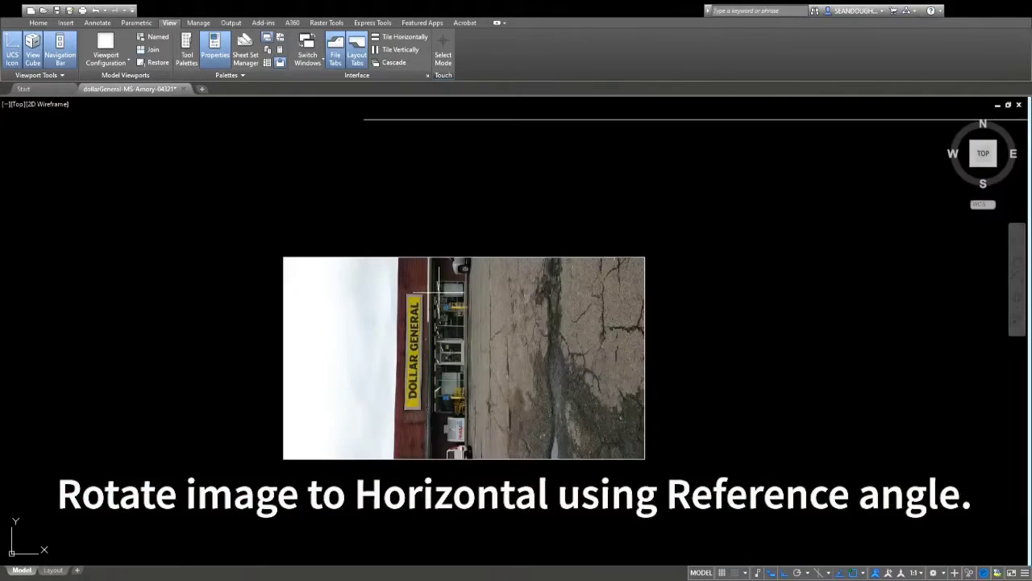
scroll(438, 292, "up", 5)
scroll(438, 237, "up", 3)
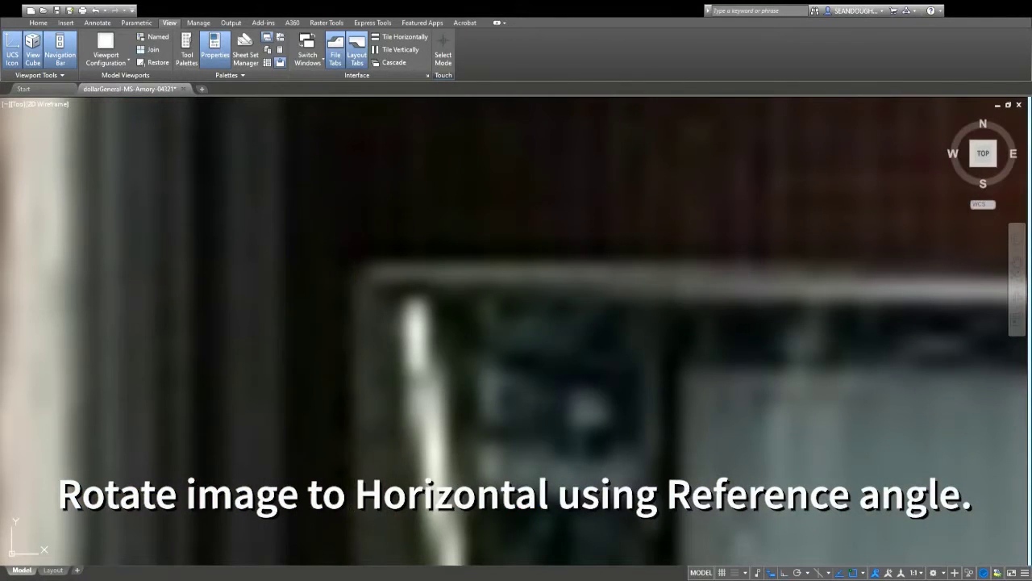
scroll(396, 202, "down", 3)
scroll(751, 433, "down", 3)
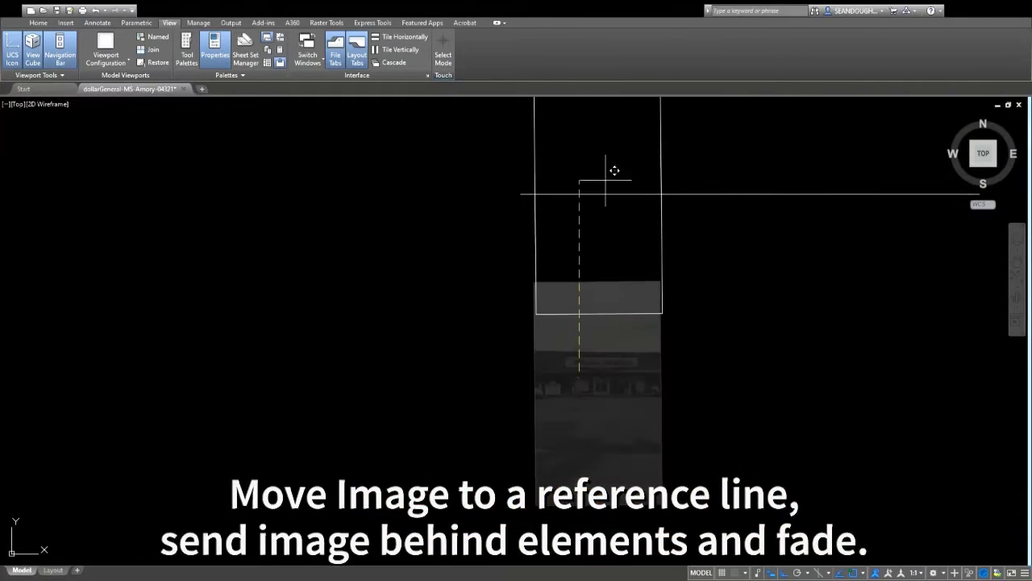
Move the photo onto the horizontal reference line, send it behind the linework, and fade it to 45
left_click(605, 194)
left_click(618, 244)
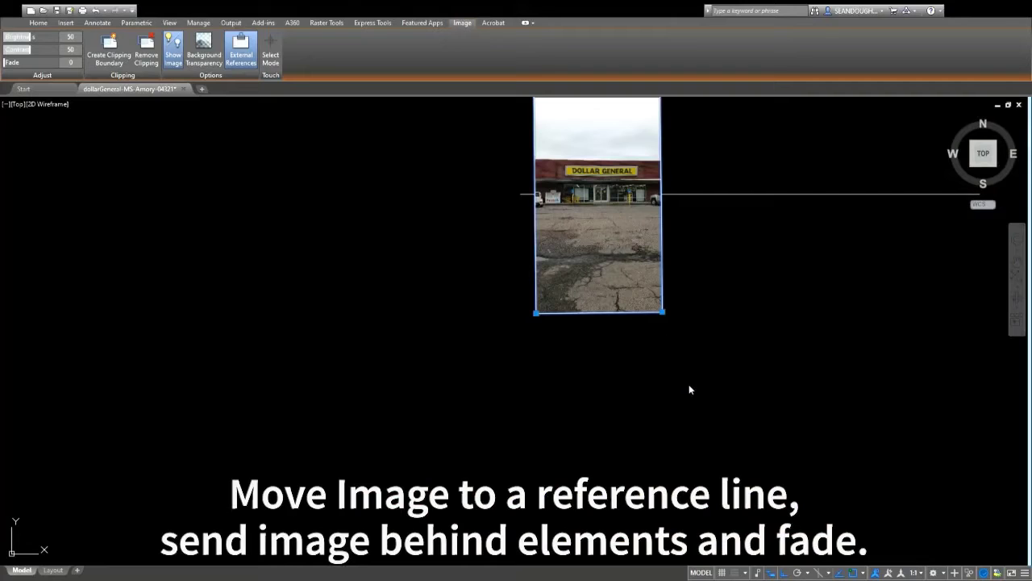
key("Escape")
left_click(611, 276)
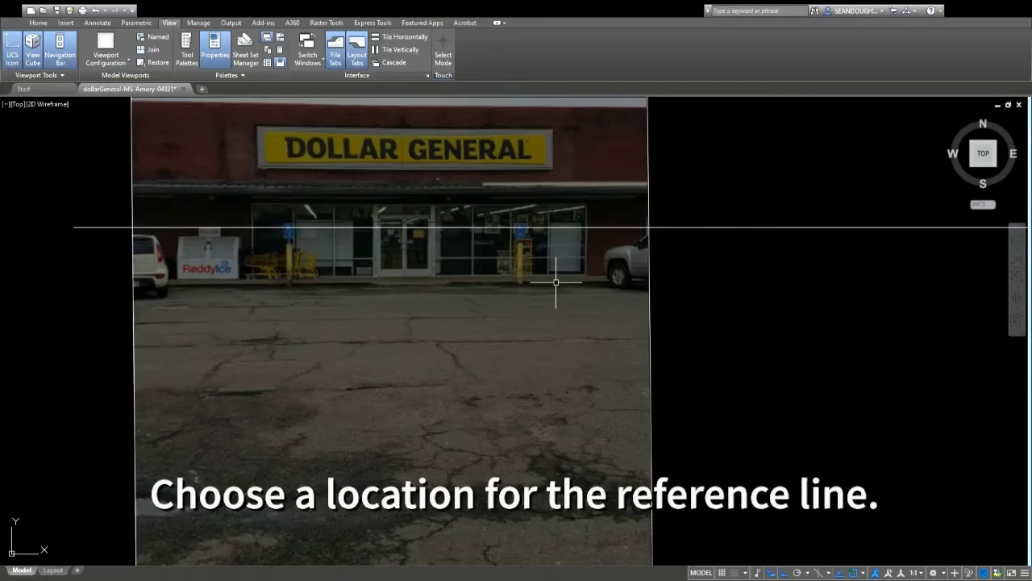
scroll(330, 217, "up", 5)
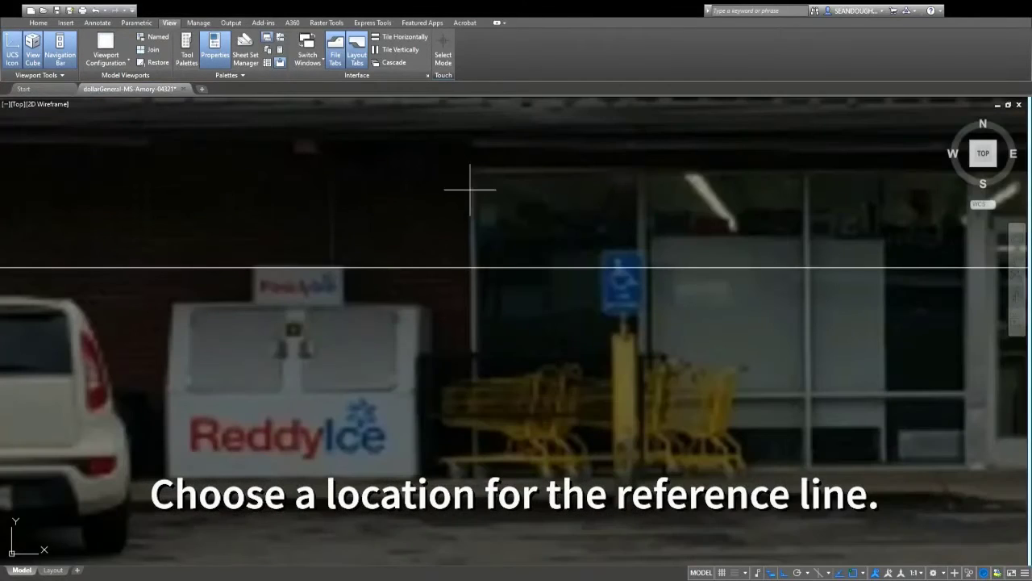
Draw a vertical reference line and copy it 10' to the right
left_click(472, 267)
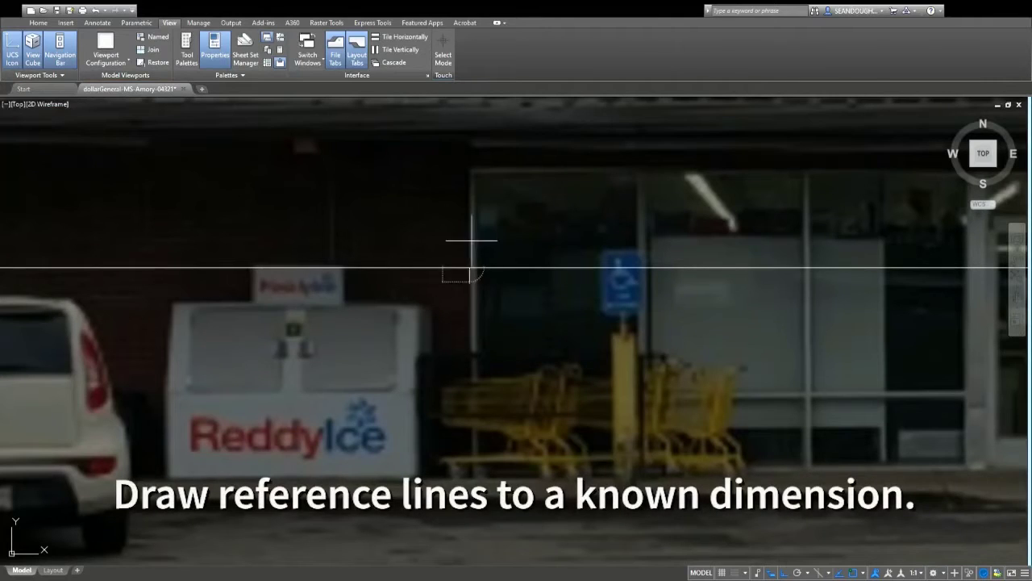
scroll(472, 242, "down", 5)
left_click(553, 416)
key("Return")
left_click(517, 361)
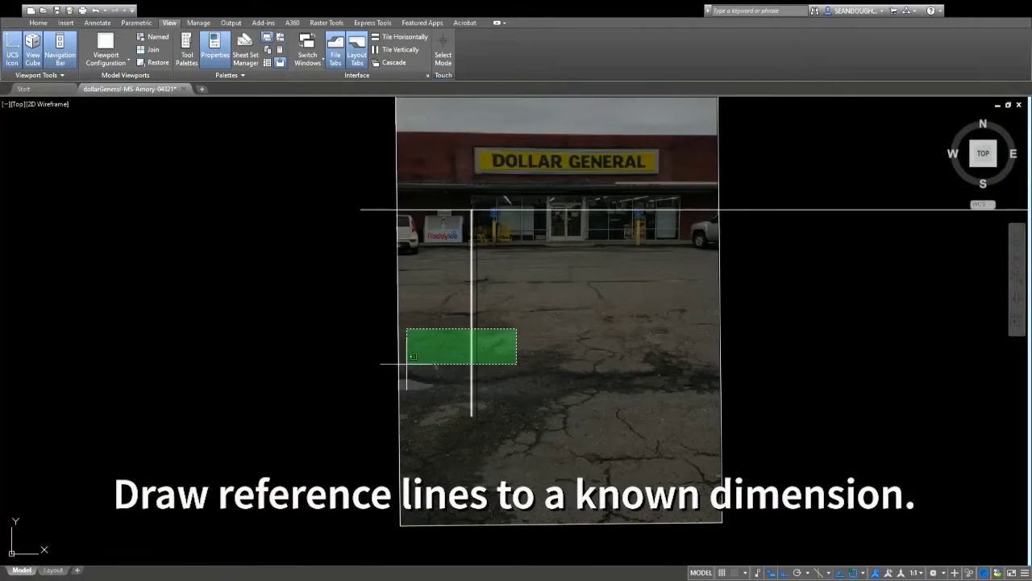
left_click(405, 325)
left_click(506, 357)
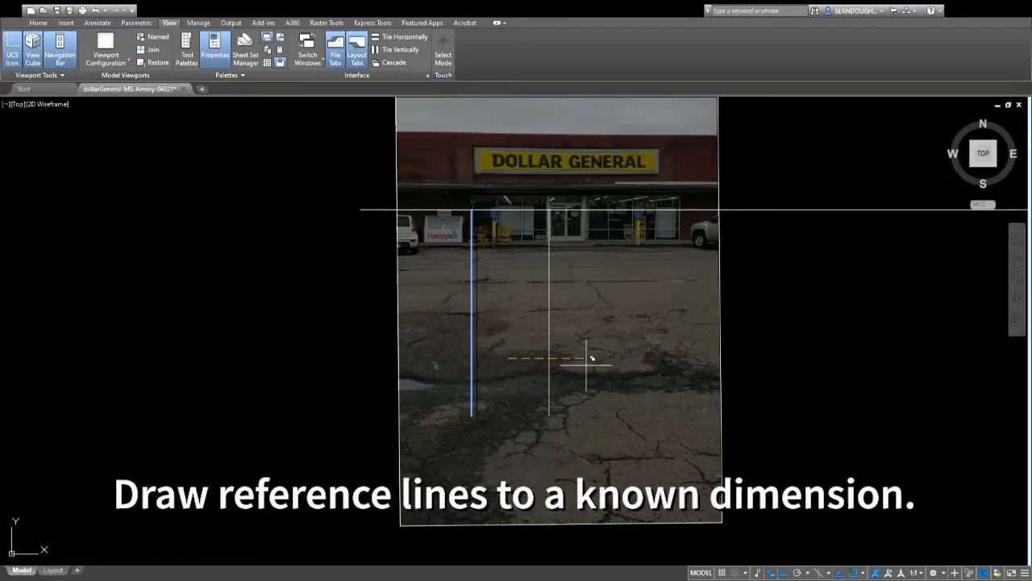
type("10'")
key("Return")
Scale the photo by reference so its frontage matches the 10' line spacing
scroll(587, 363, "down", 4)
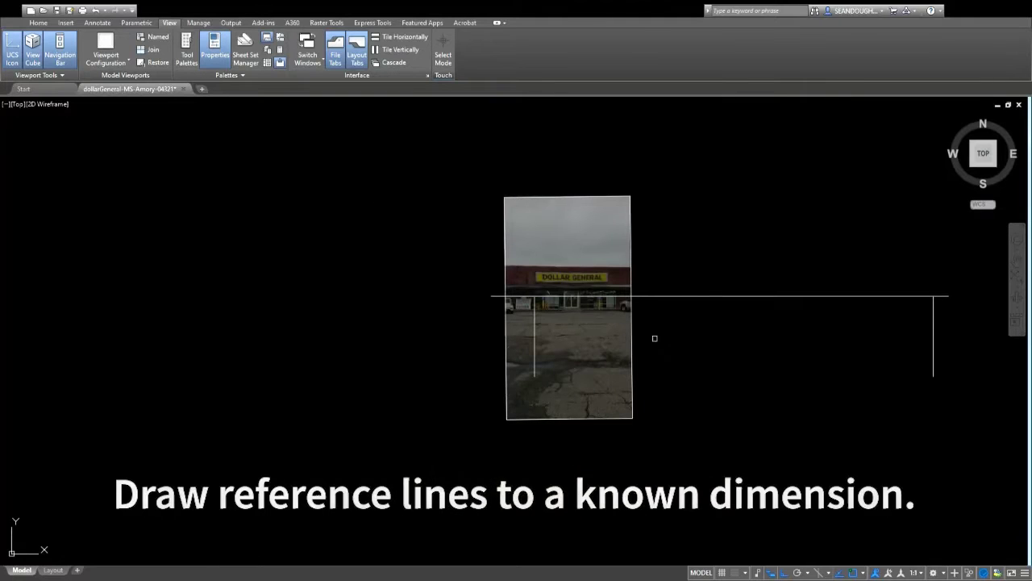
scroll(531, 294, "up", 10)
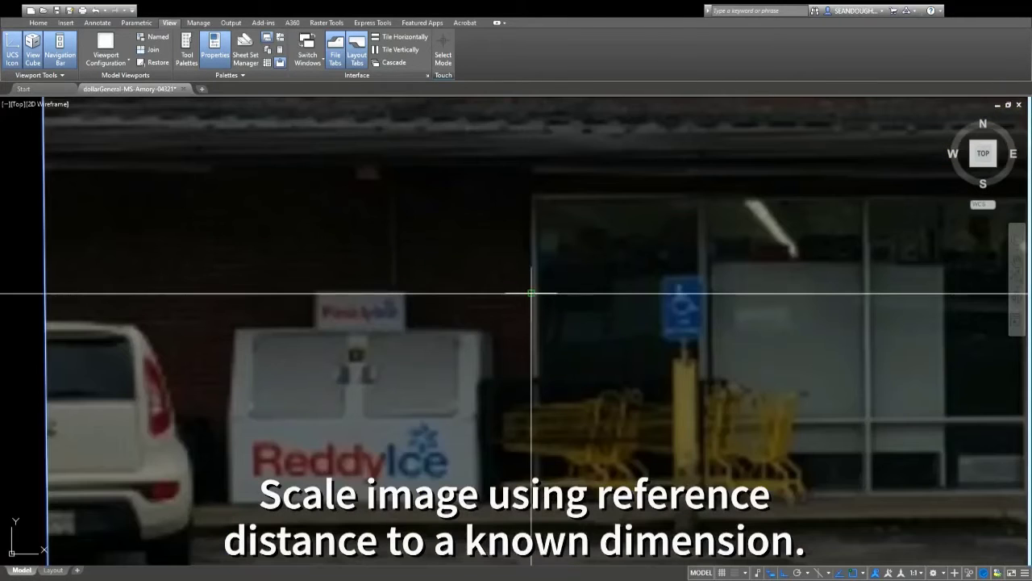
scroll(449, 327, "down", 5)
scroll(721, 293, "up", 3)
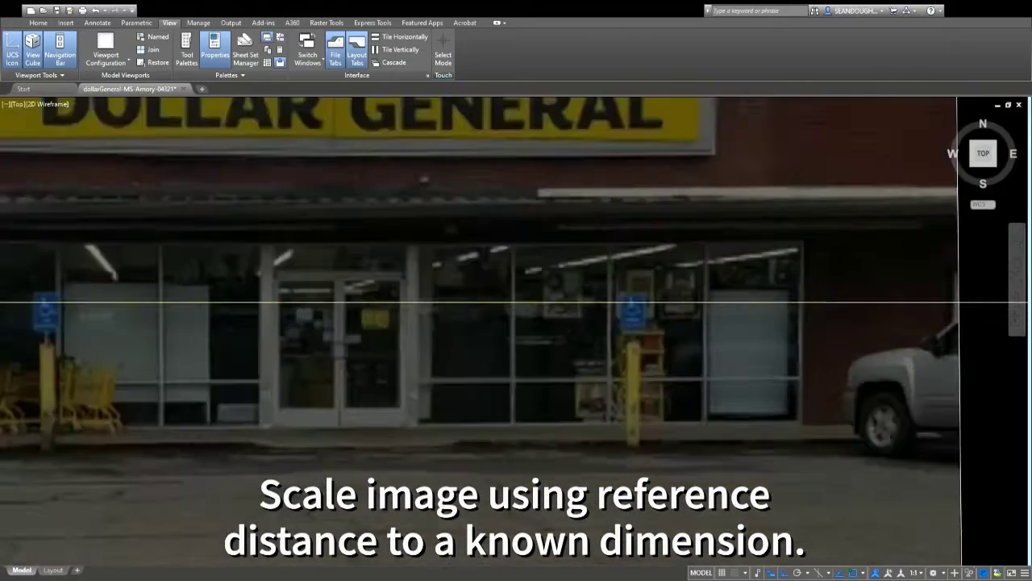
scroll(760, 283, "up", 4)
scroll(767, 283, "down", 4)
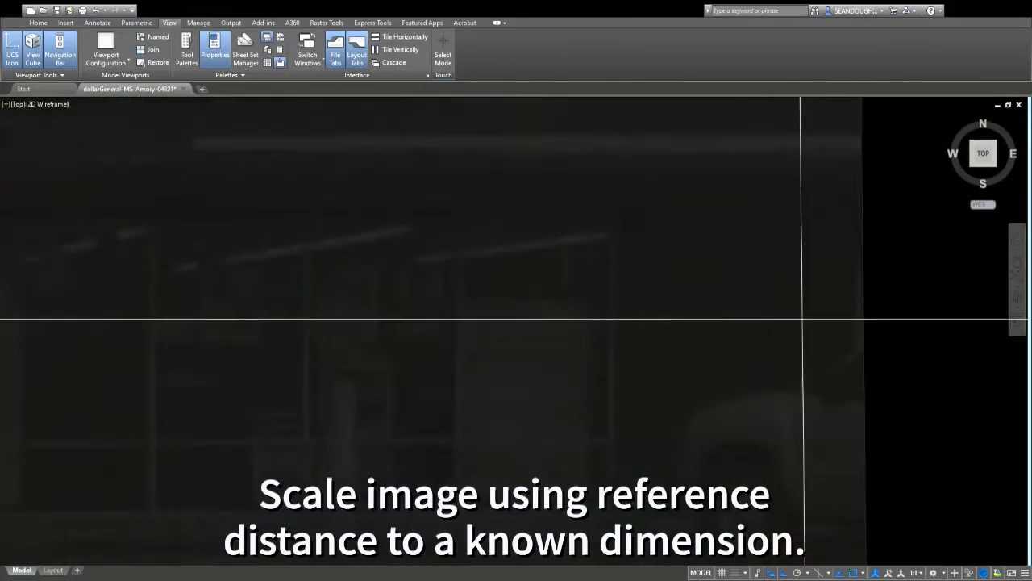
scroll(726, 302, "down", 4)
left_click(887, 318)
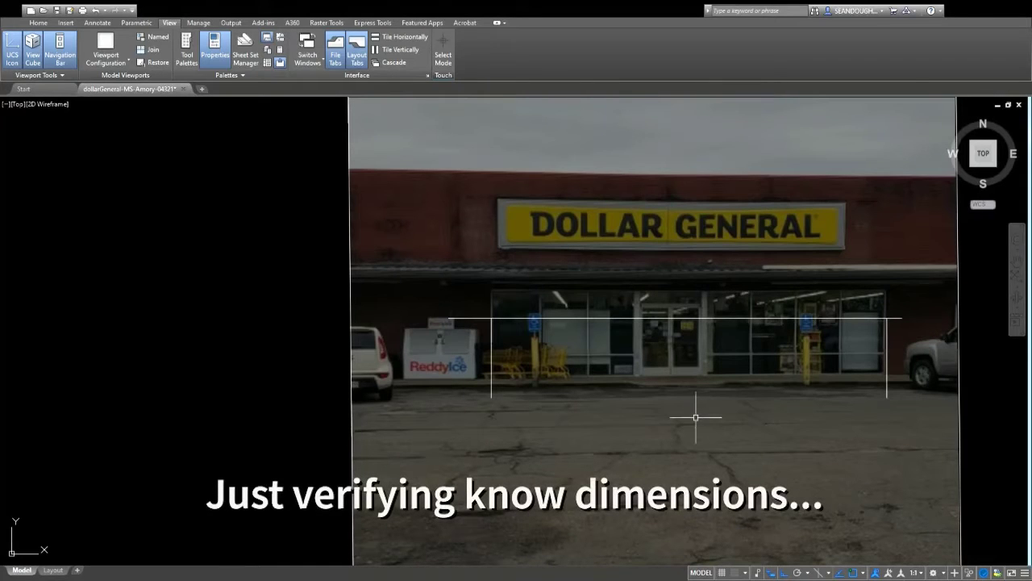
Stretch the vertical reference lines upward and offset a horizontal line above the bottom line
left_click_drag(891, 305, 461, 384)
key("Escape")
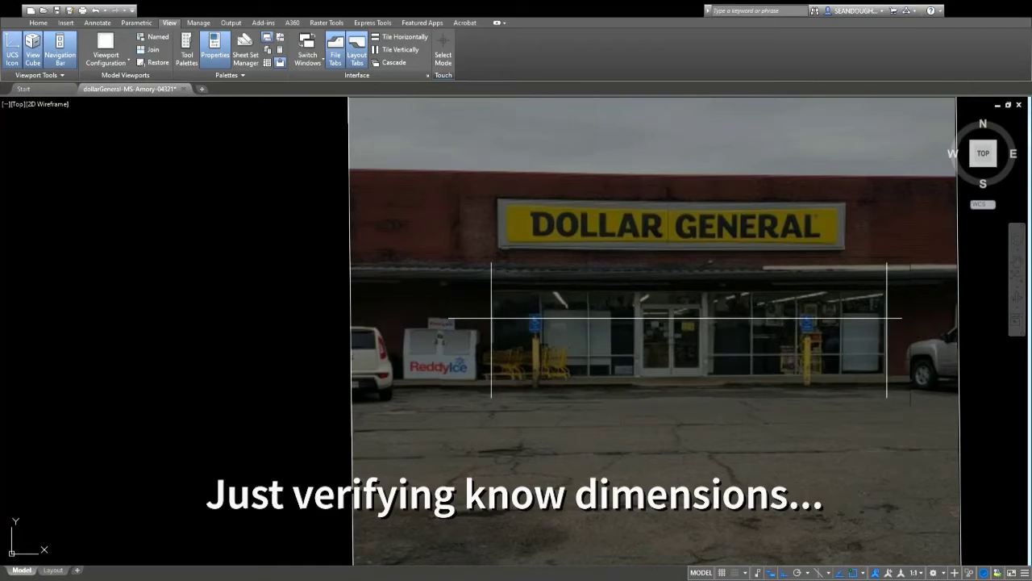
scroll(839, 363, "up", 2)
scroll(901, 348, "up", 5)
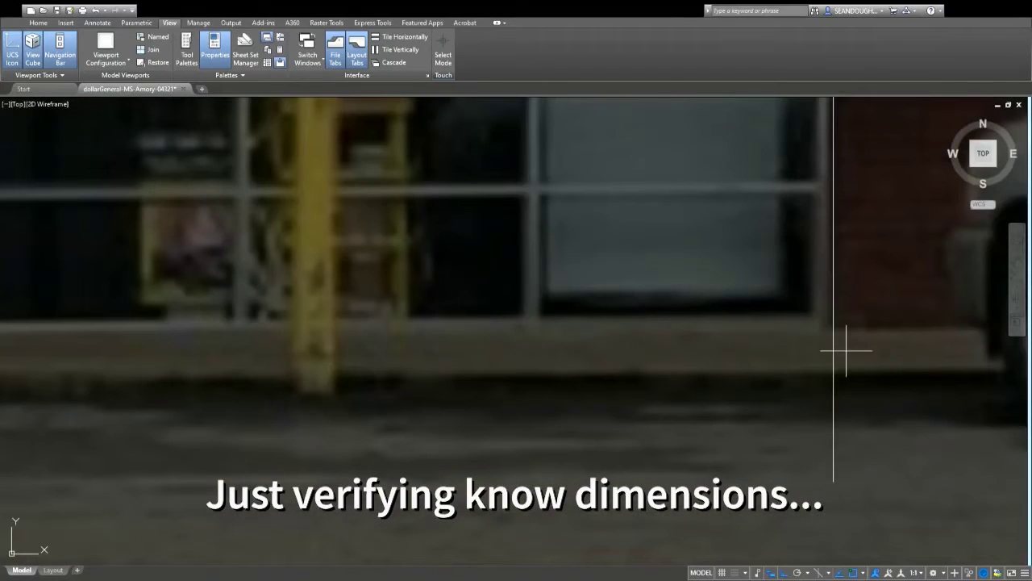
scroll(829, 328, "down", 7)
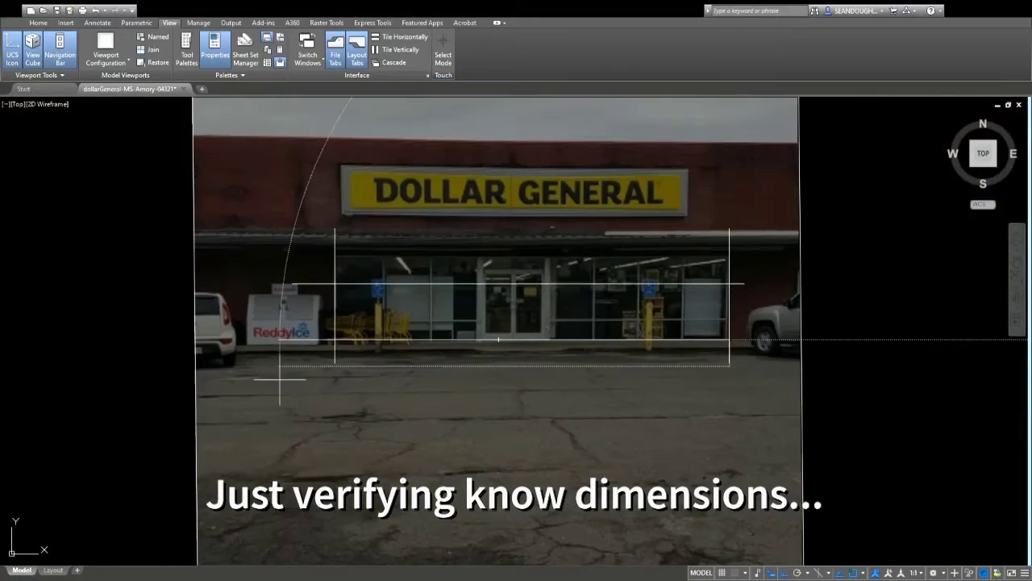
left_click(456, 337)
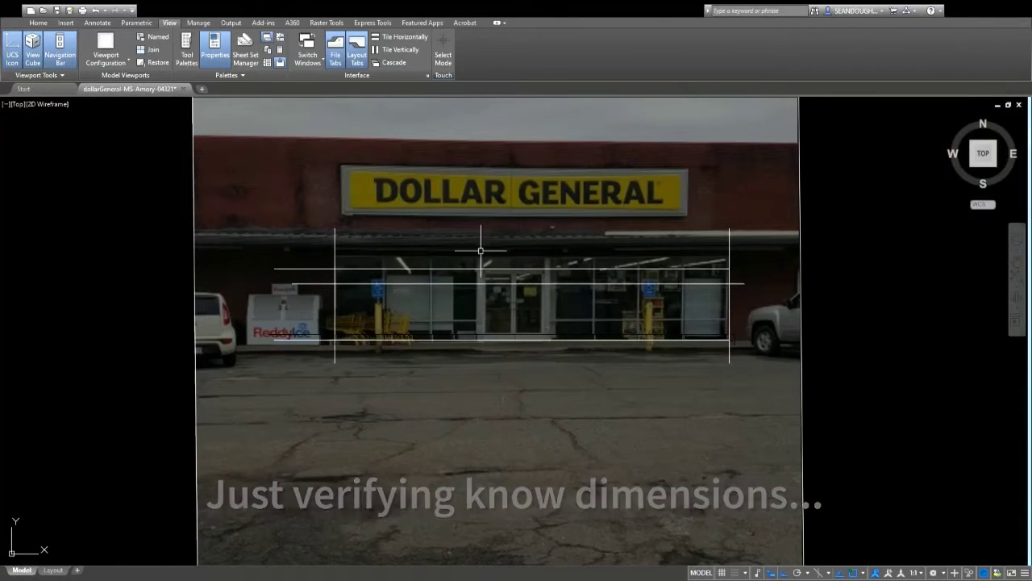
scroll(481, 237, "up", 4)
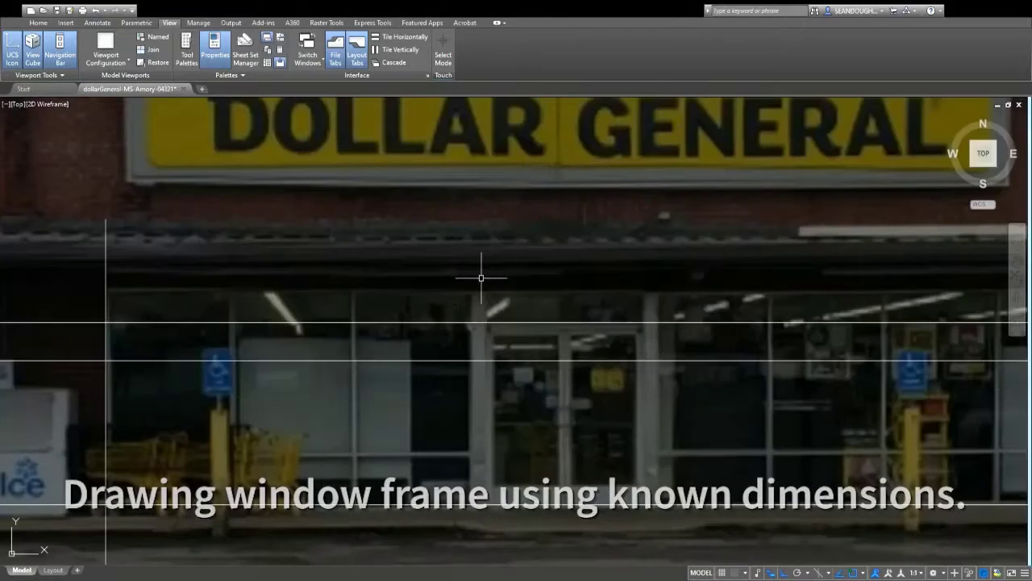
Offset a copy of the horizontal line just below it
left_click(427, 360)
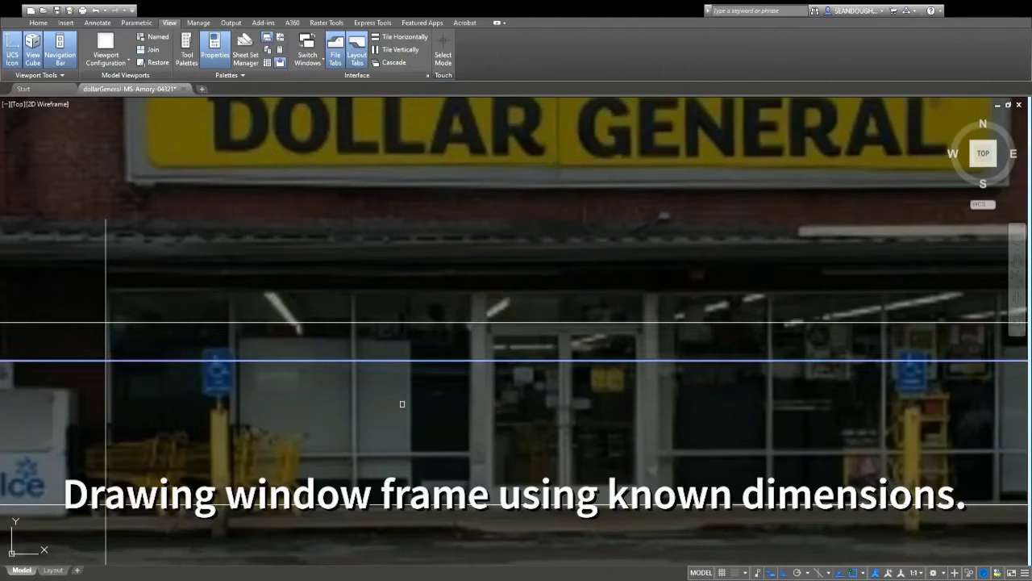
left_click(440, 457)
scroll(98, 398, "up", 4)
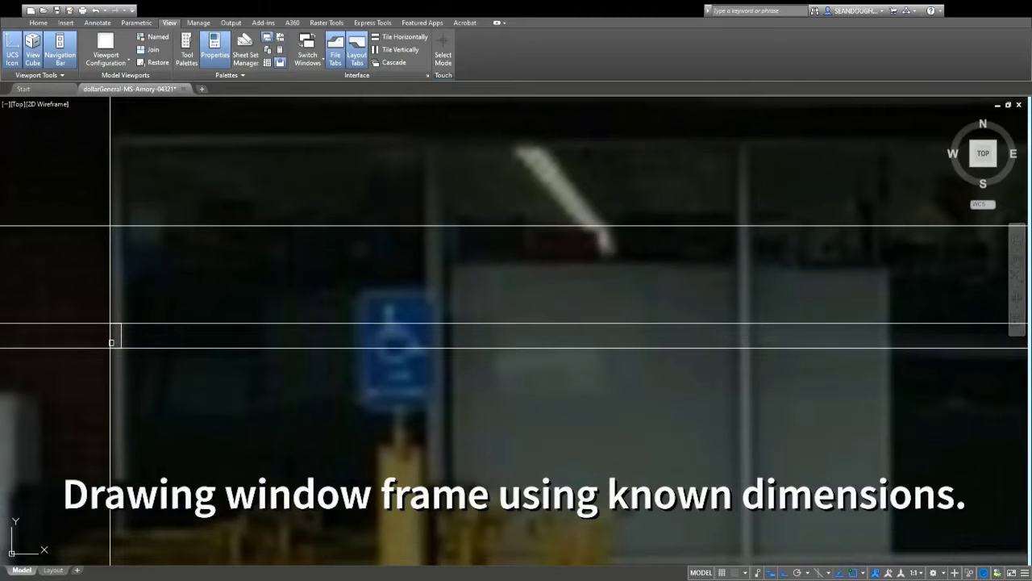
scroll(121, 343, "down", 3)
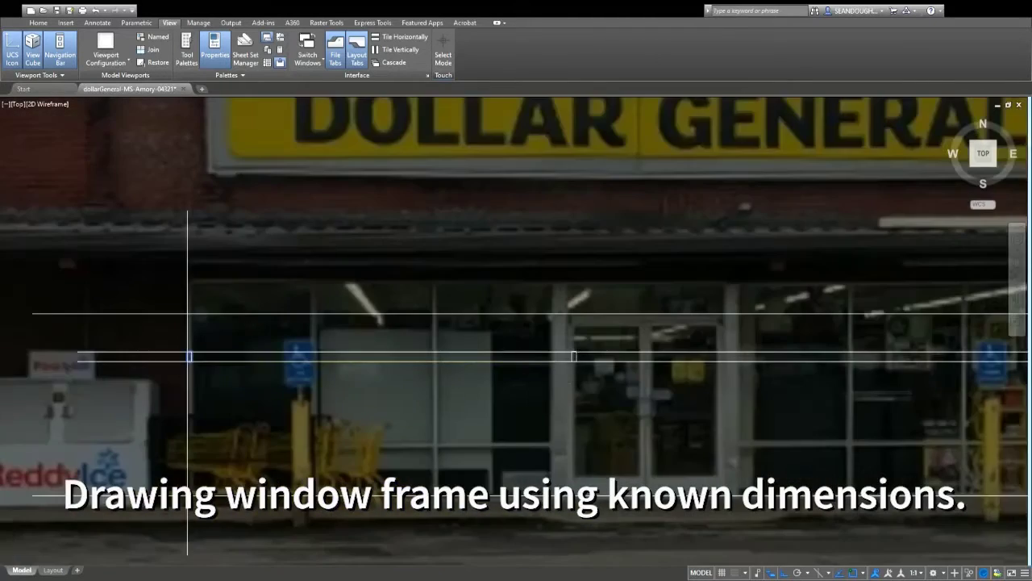
scroll(558, 379, "up", 4)
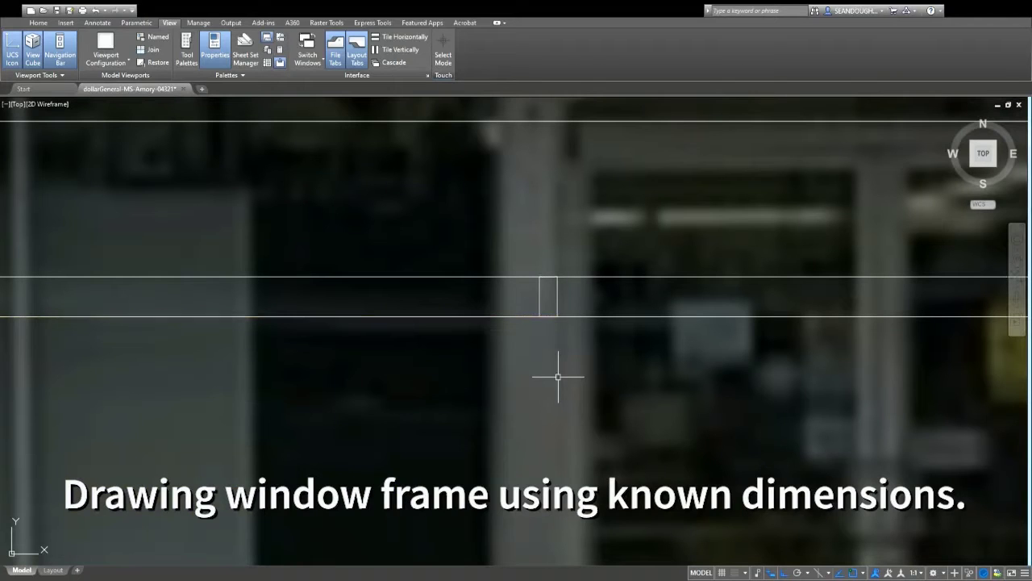
Start copying the jamb rectangle with CO, cancel it, then window-select the storefront lines and zoom out
left_click(556, 295)
type("co")
key("Return")
left_click(525, 376)
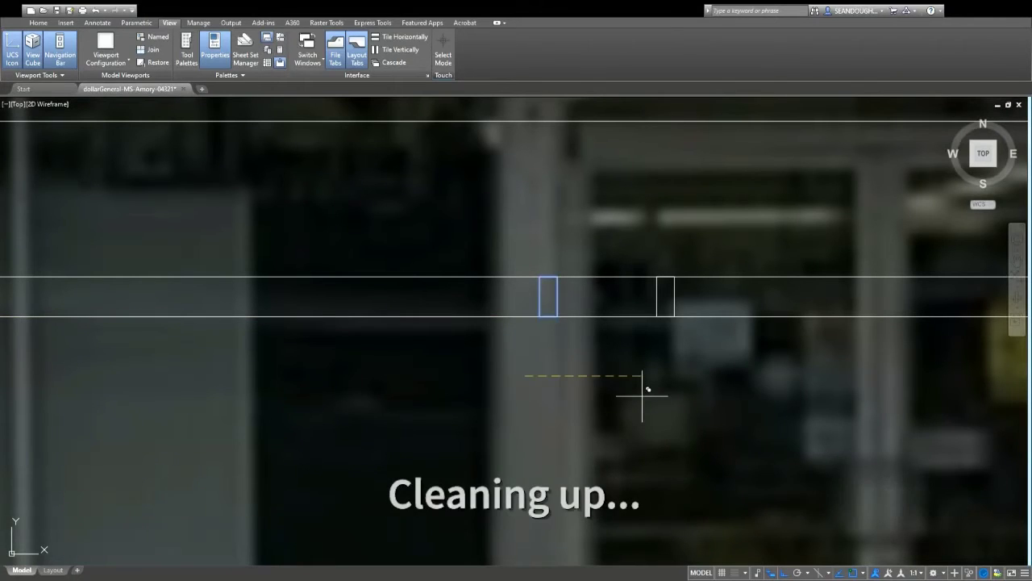
key("Escape")
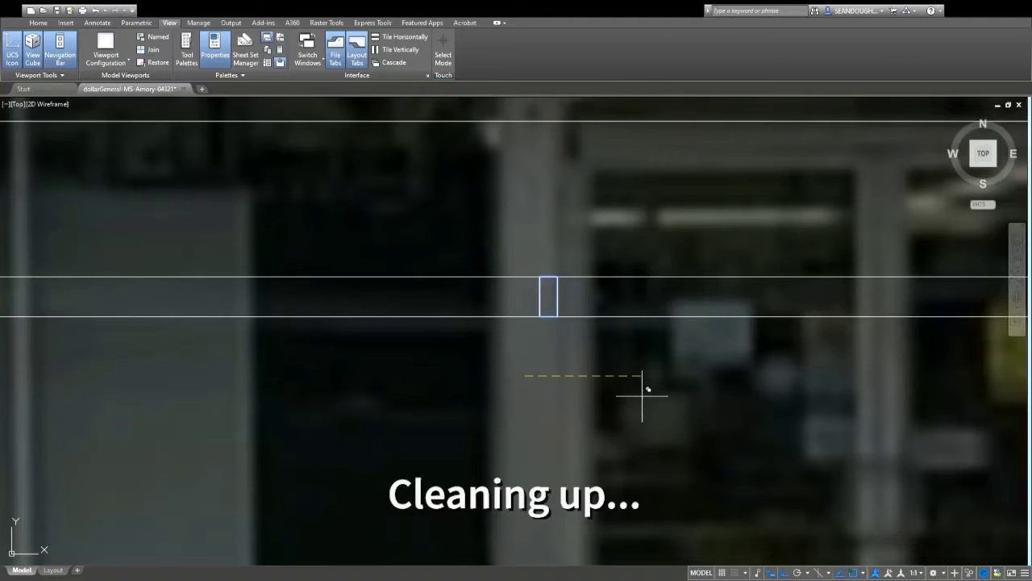
scroll(645, 369, "down", 4)
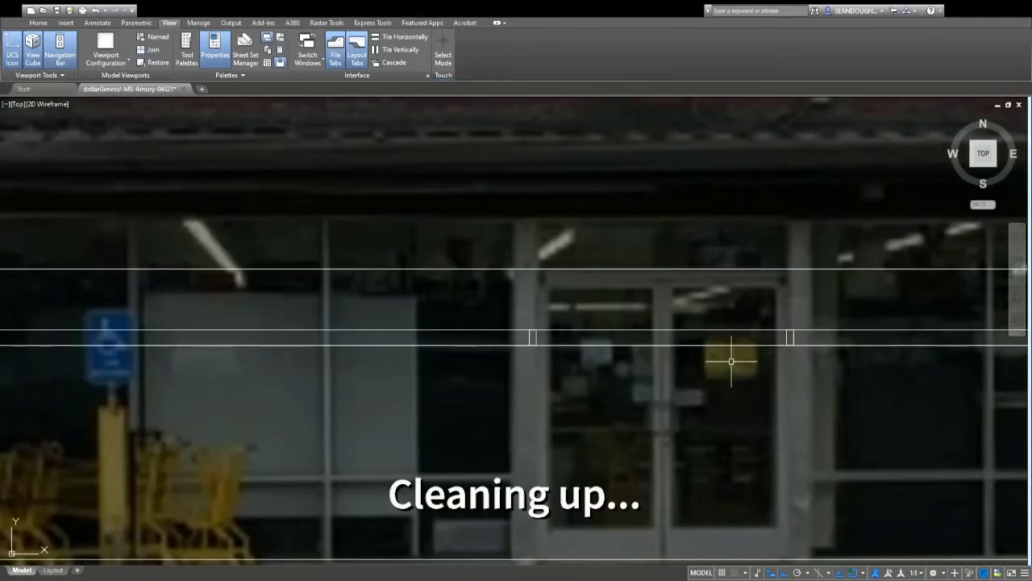
left_click(495, 296)
left_click(841, 392)
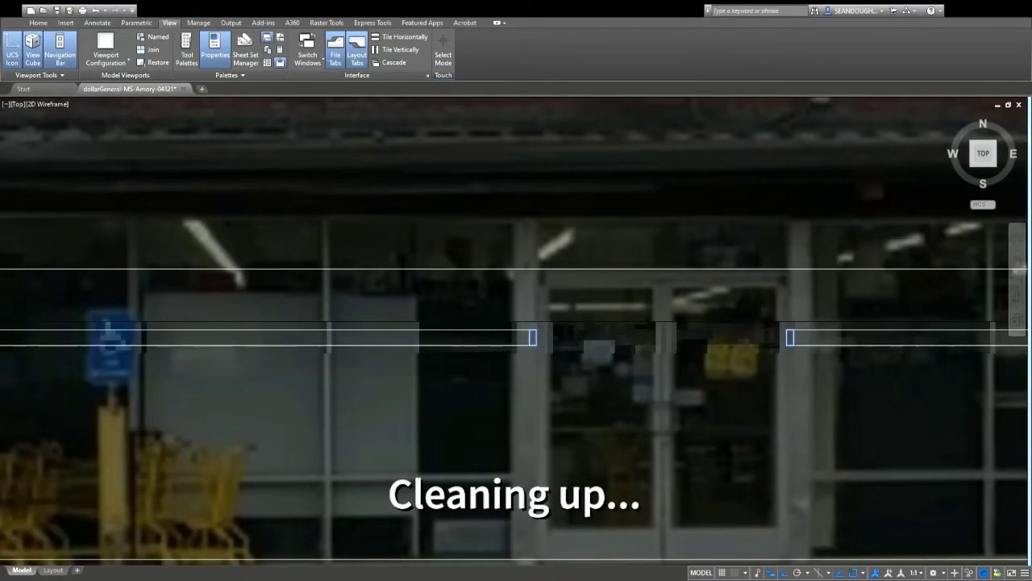
scroll(599, 321, "down", 10)
Place a copy of the floor-plan office door at the right wall end of the opening
scroll(416, 306, "up", 5)
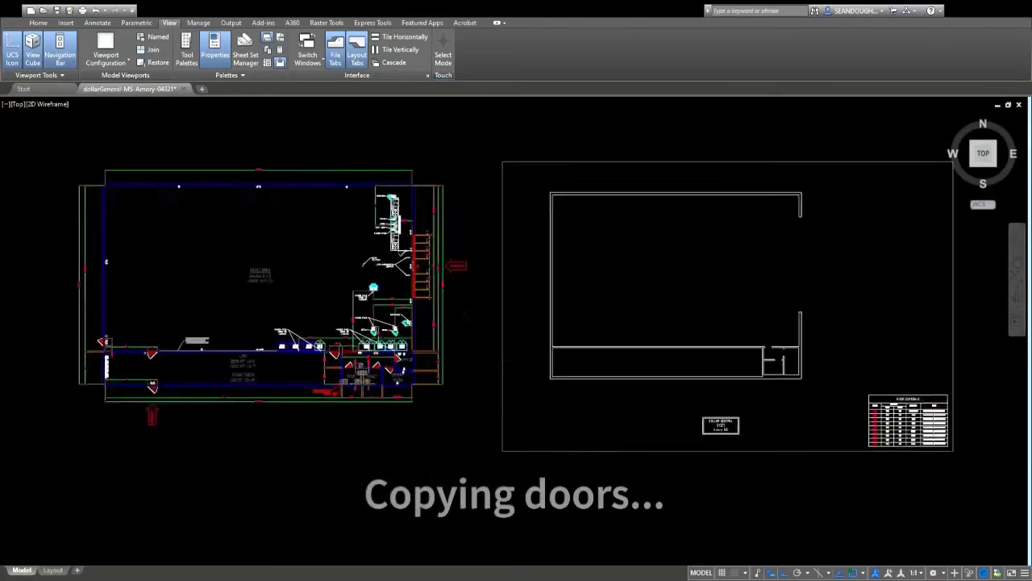
scroll(362, 347, "up", 3)
scroll(344, 357, "down", 1)
scroll(343, 356, "down", 2)
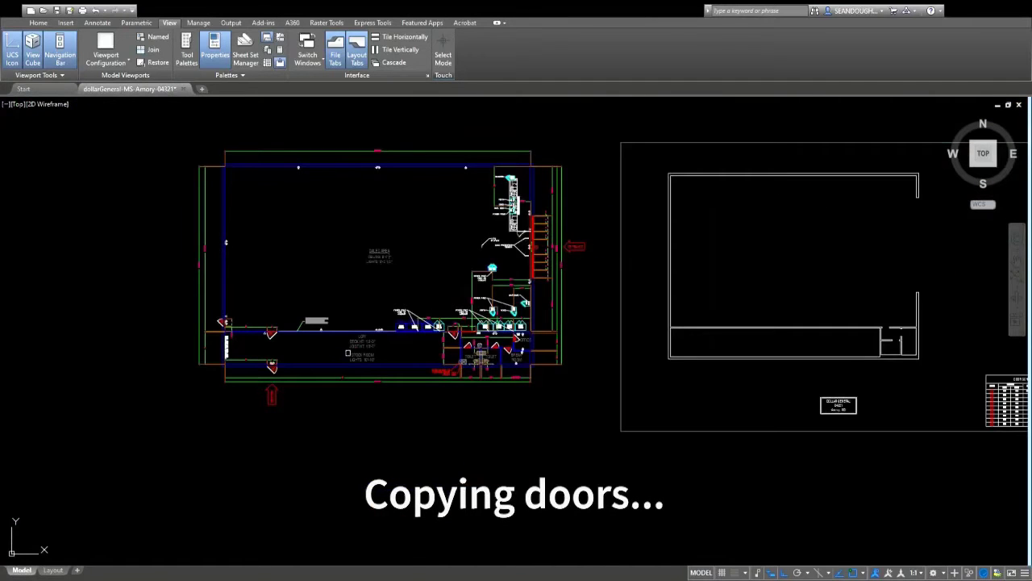
scroll(443, 337, "up", 3)
scroll(460, 341, "up", 3)
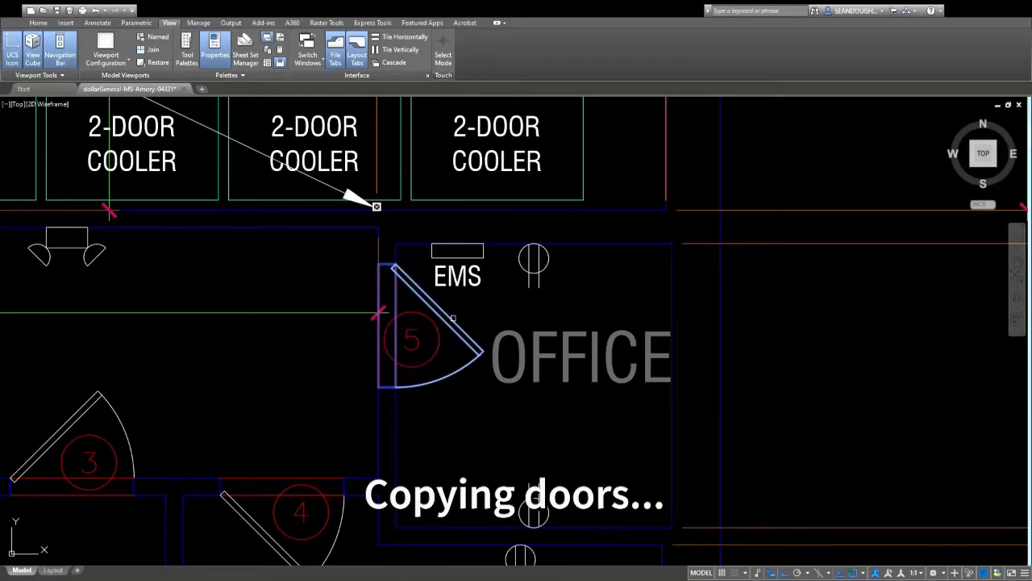
scroll(523, 329, "down", 8)
scroll(838, 298, "up", 5)
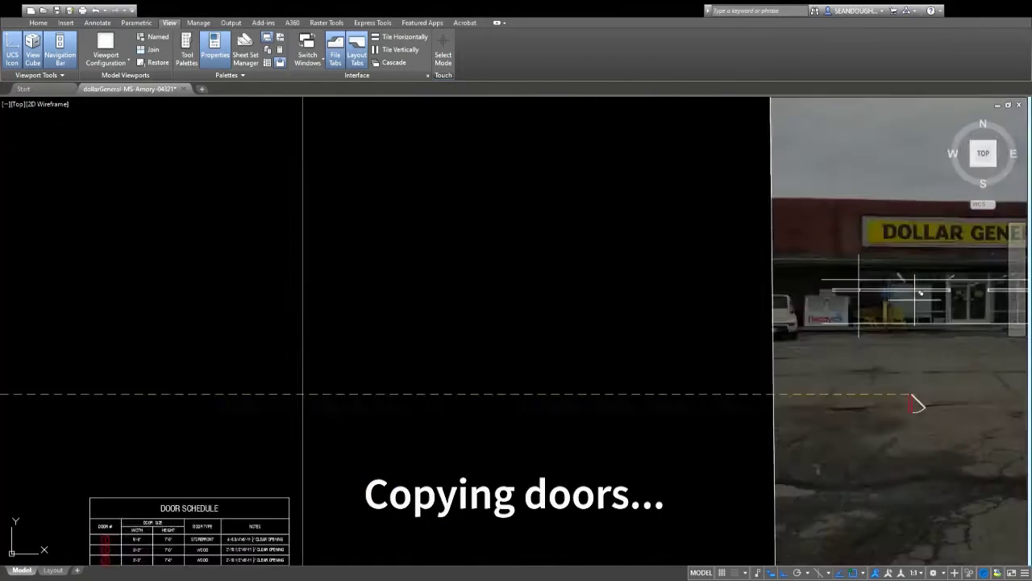
scroll(889, 403, "up", 1)
scroll(911, 314, "up", 4)
scroll(882, 318, "up", 4)
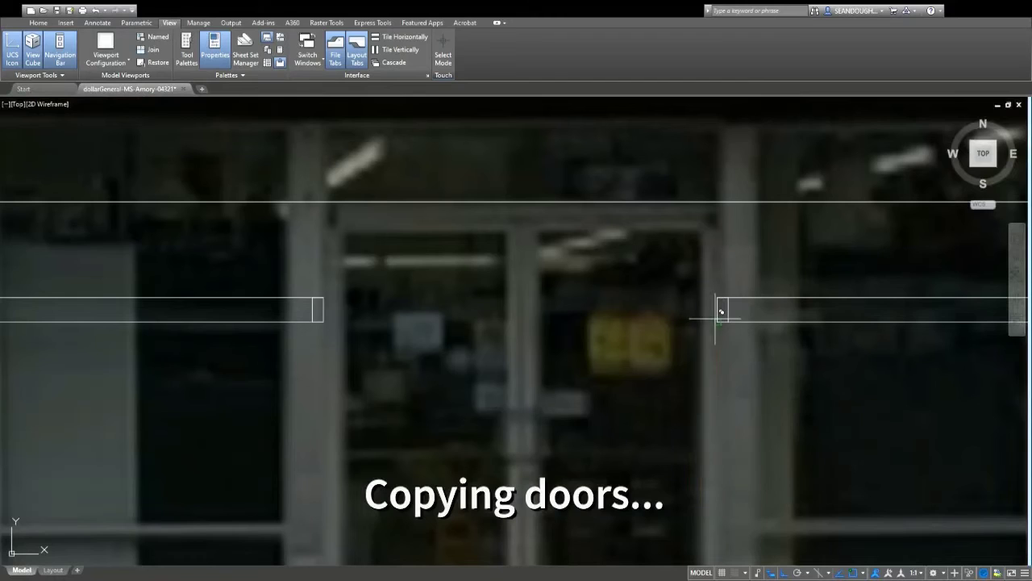
left_click(715, 324)
Rotate the door 90° about its hinge and mirror it to form the left door
left_click_drag(795, 439, 848, 405)
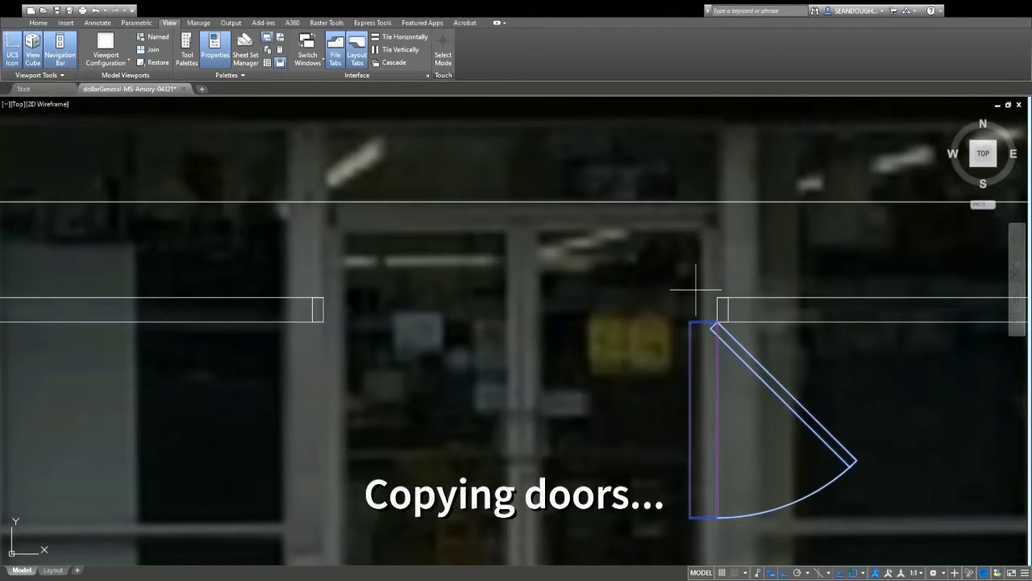
left_click(723, 321)
left_click(719, 479)
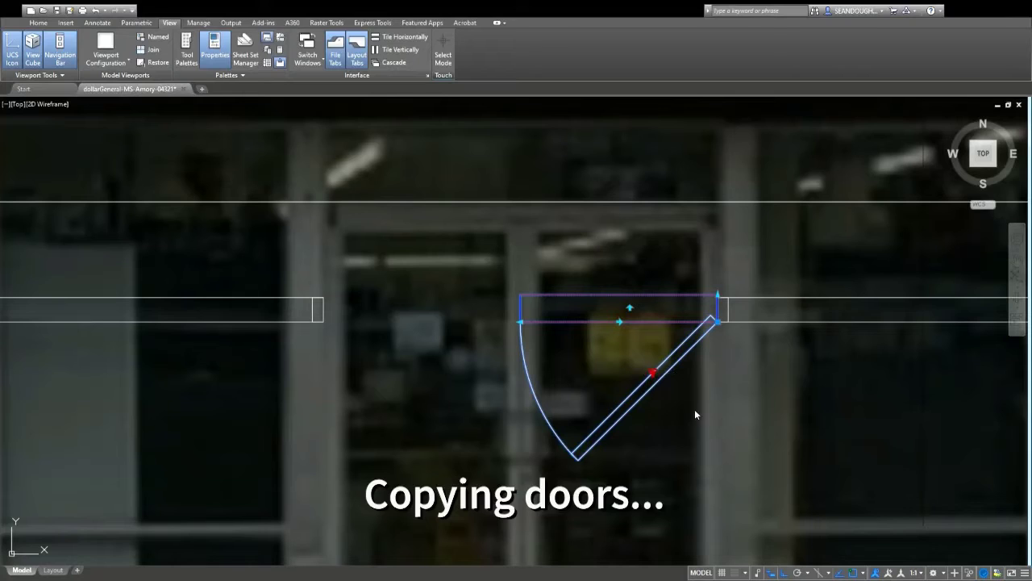
key("Escape")
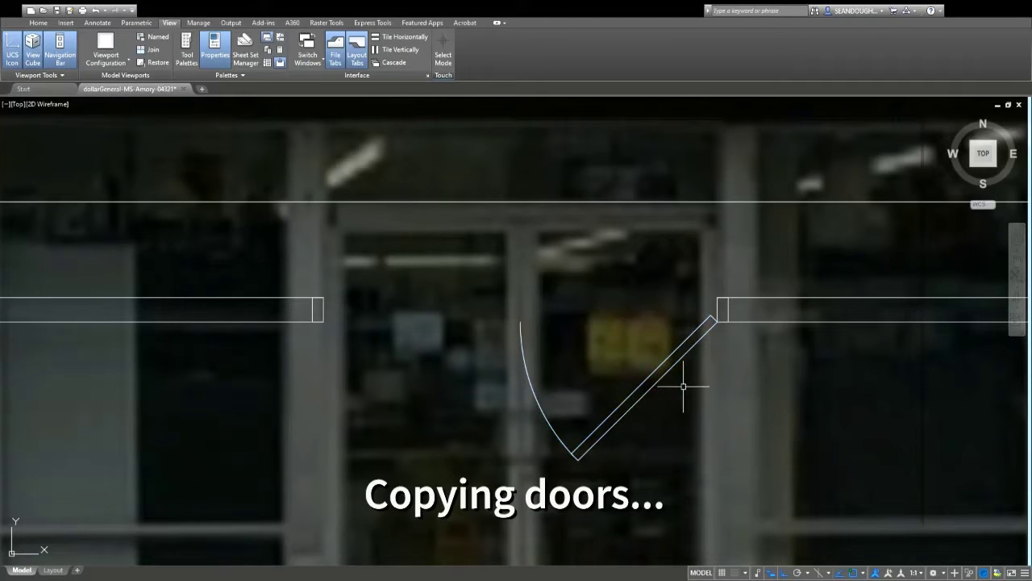
left_click_drag(710, 358, 622, 381)
key("Return")
left_click(520, 323)
left_click(534, 195)
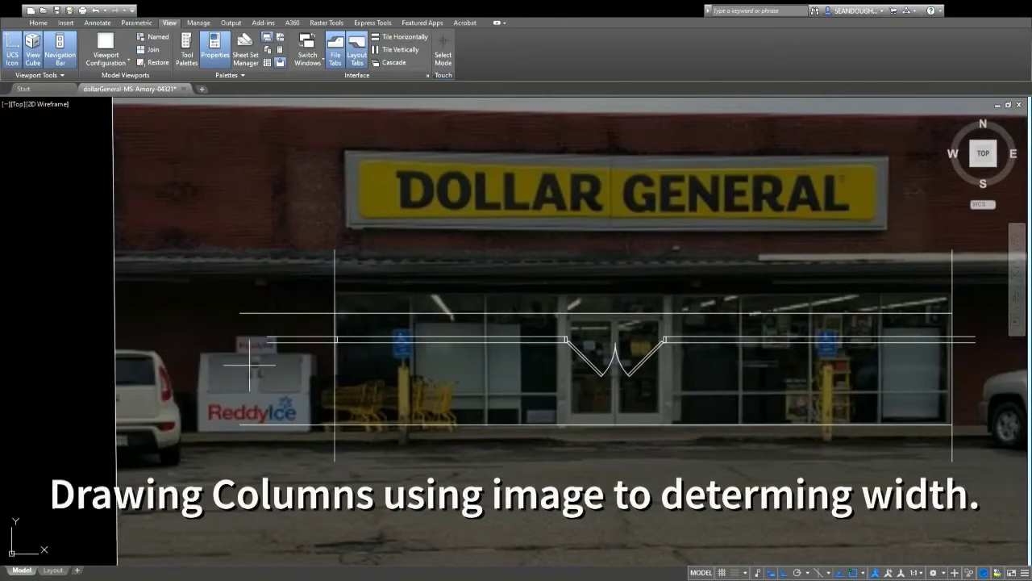
Draw a column rectangle above the left jamb and lower its top edge to fit the photo
scroll(327, 331, "up", 4)
scroll(351, 346, "down", 4)
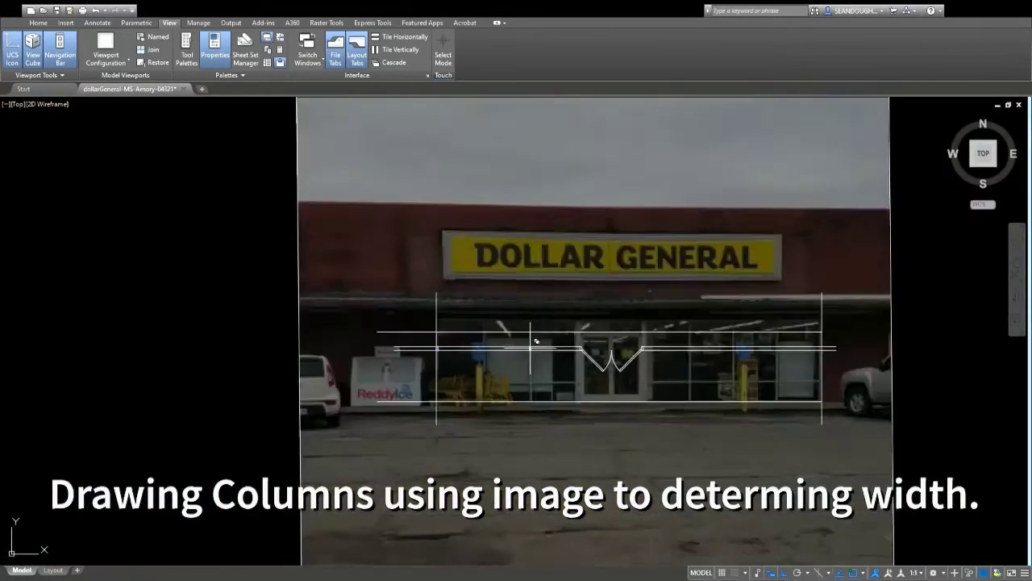
scroll(746, 373, "up", 3)
scroll(758, 378, "up", 1)
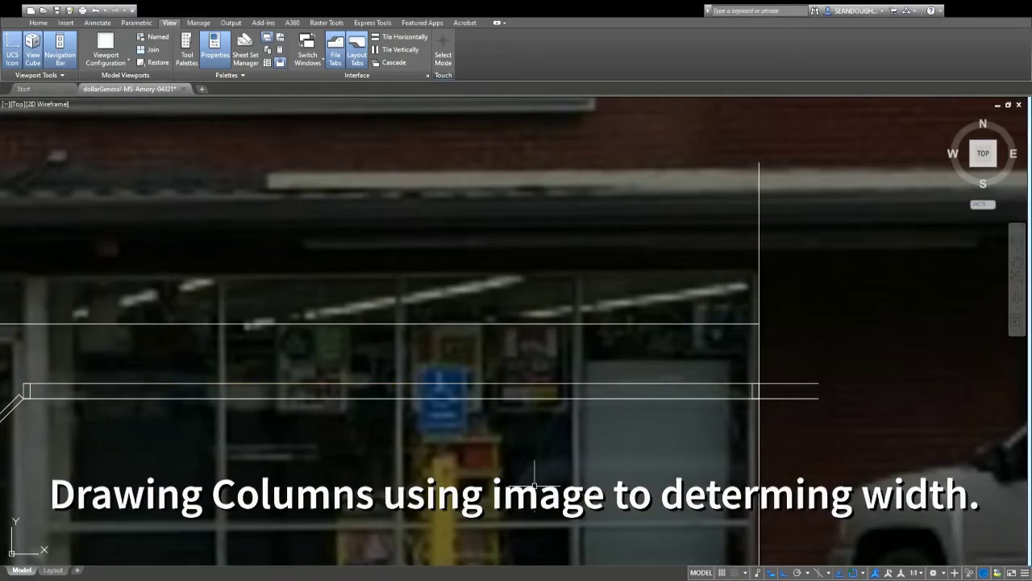
scroll(484, 480, "down", 2)
scroll(274, 439, "up", 2)
scroll(273, 431, "up", 2)
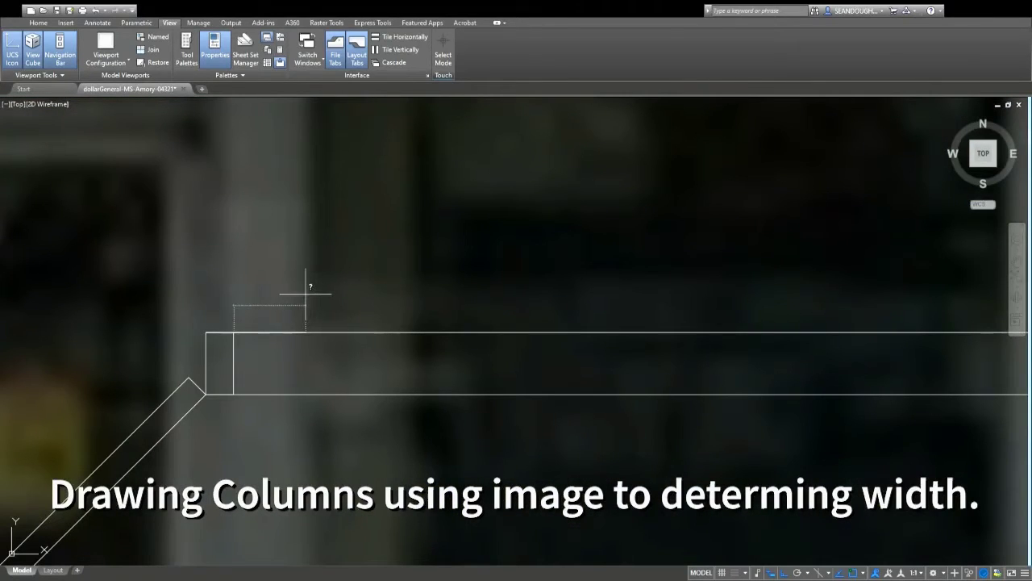
key("Escape")
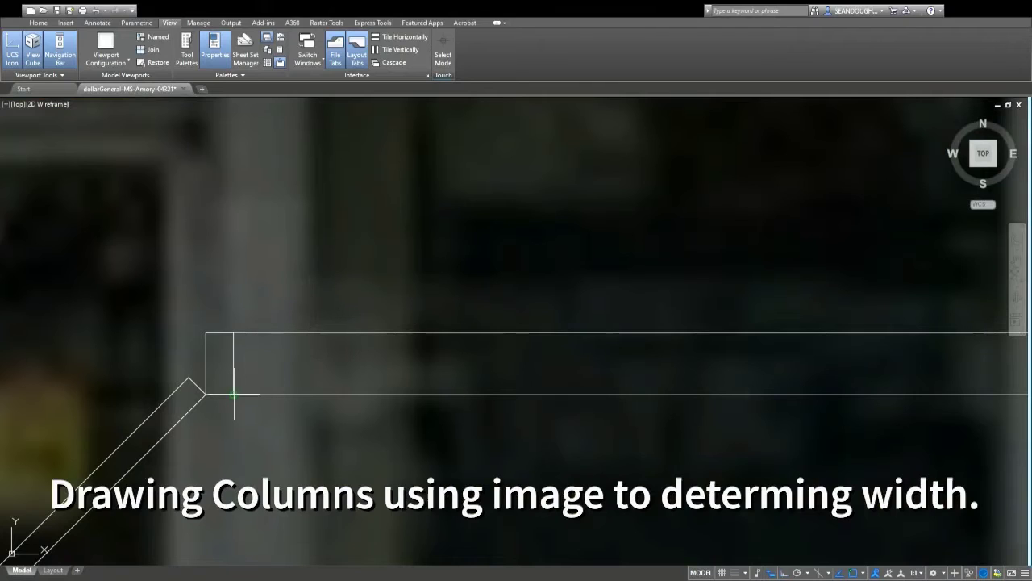
left_click(233, 394)
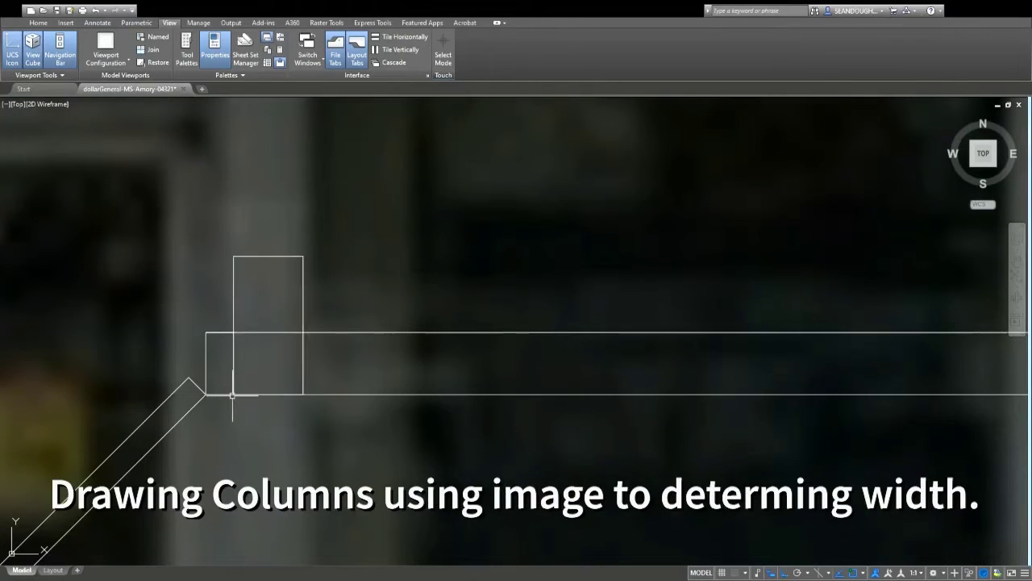
left_click(268, 256)
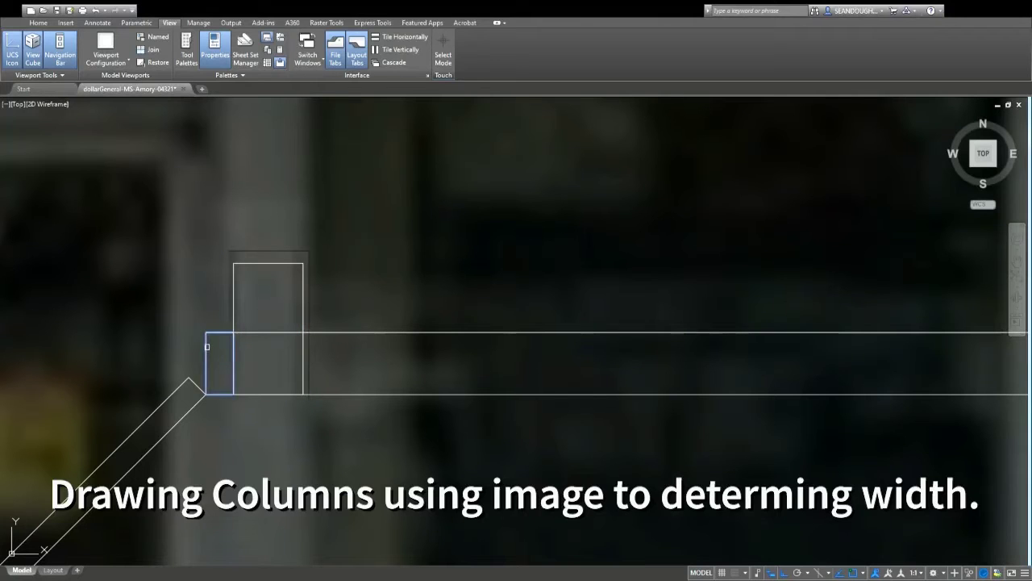
scroll(461, 231, "down", 3)
scroll(468, 276, "down", 2)
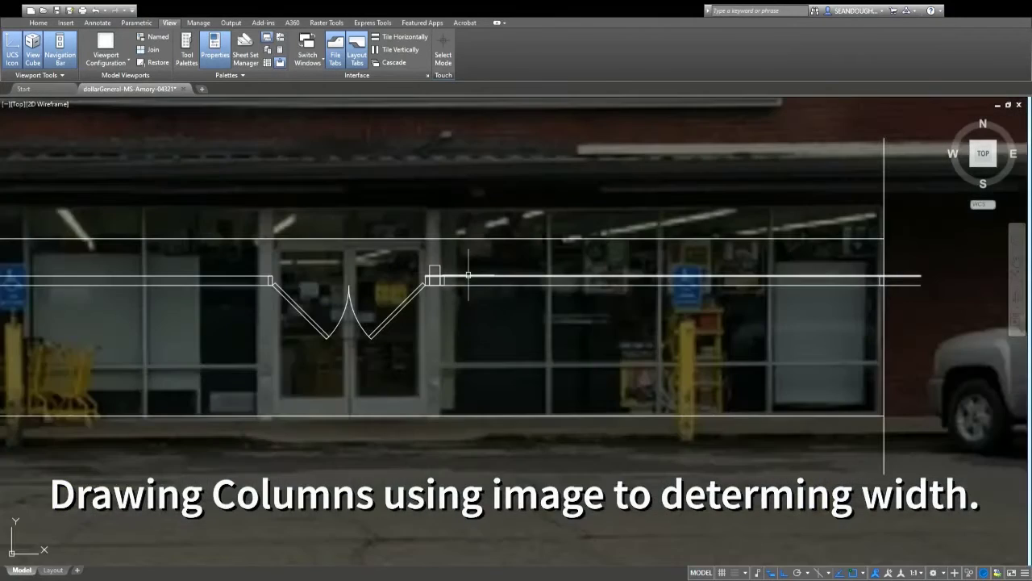
scroll(443, 274, "up", 4)
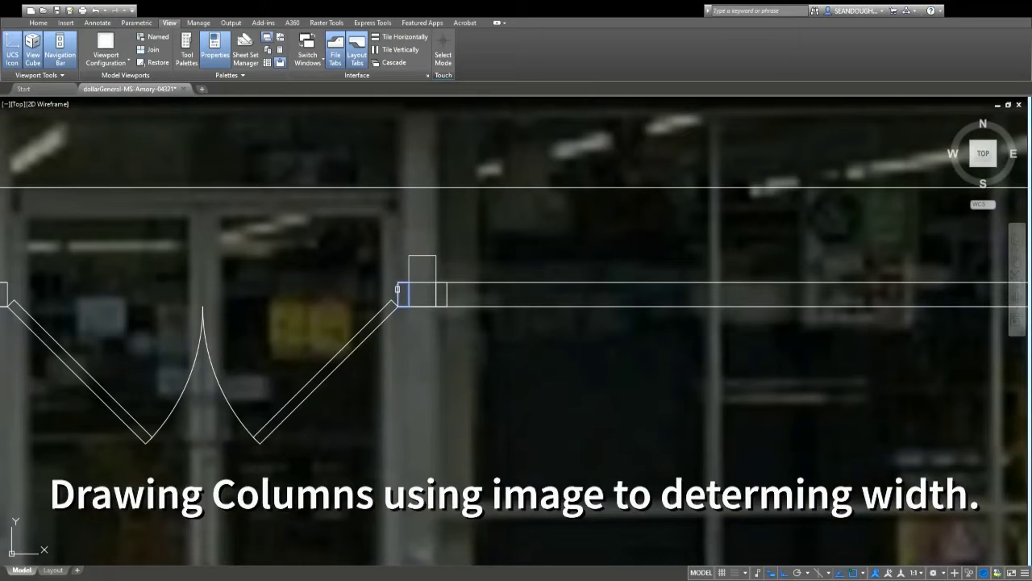
scroll(455, 306, "down", 6)
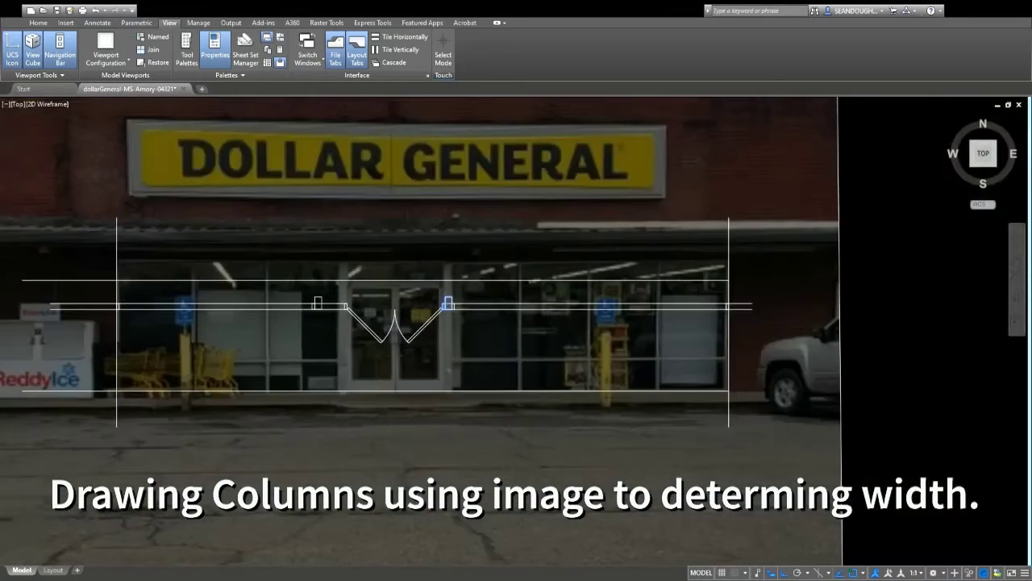
scroll(324, 317, "up", 6)
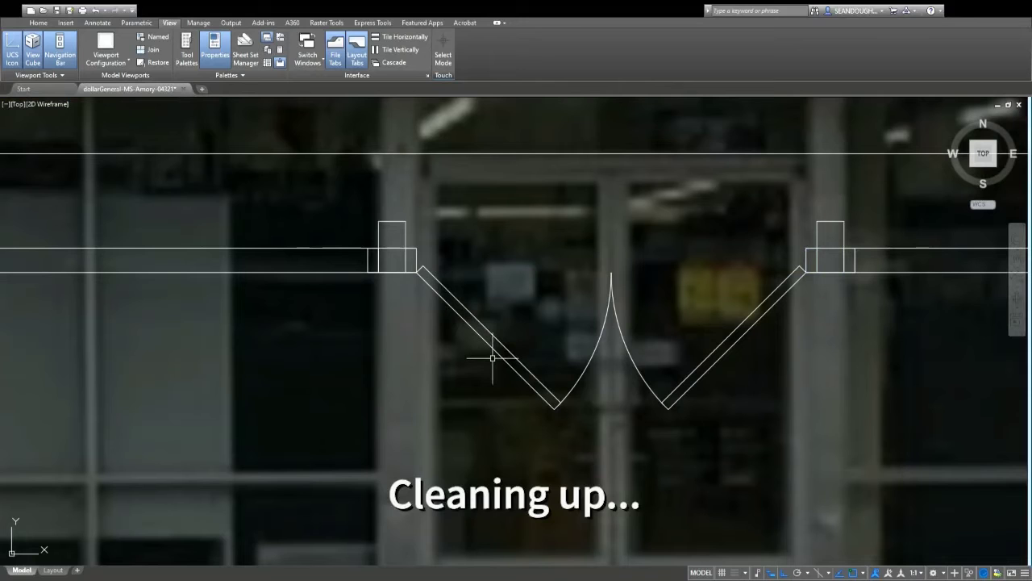
Select the upper window-wall line at the jamb and grab its end grip for stretching
scroll(492, 357, "down", 6)
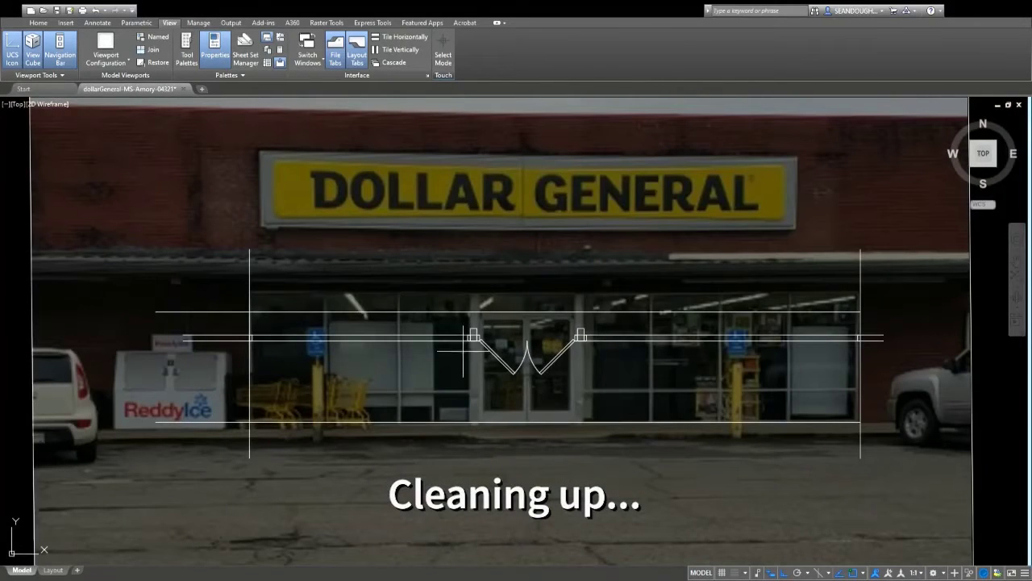
scroll(576, 335, "up", 2)
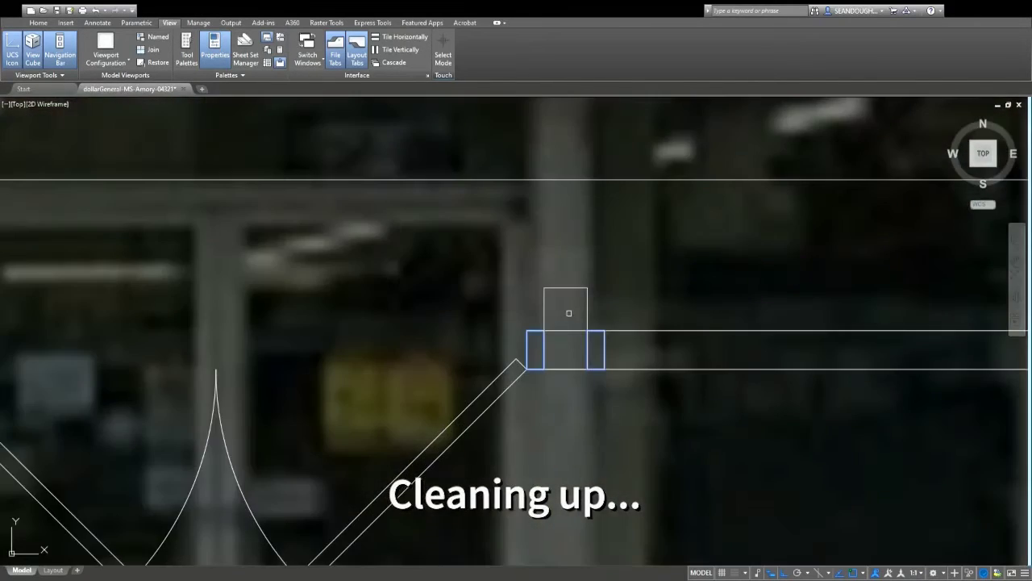
scroll(576, 336, "up", 4)
scroll(568, 338, "down", 4)
scroll(591, 352, "up", 1)
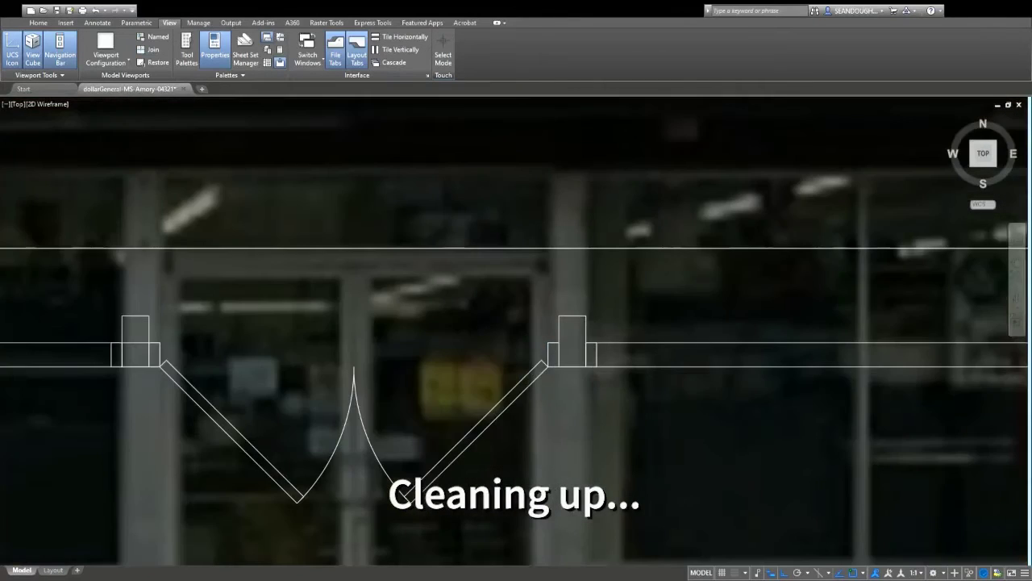
scroll(564, 334, "up", 3)
left_click(482, 312)
left_click(548, 331)
scroll(500, 347, "down", 4)
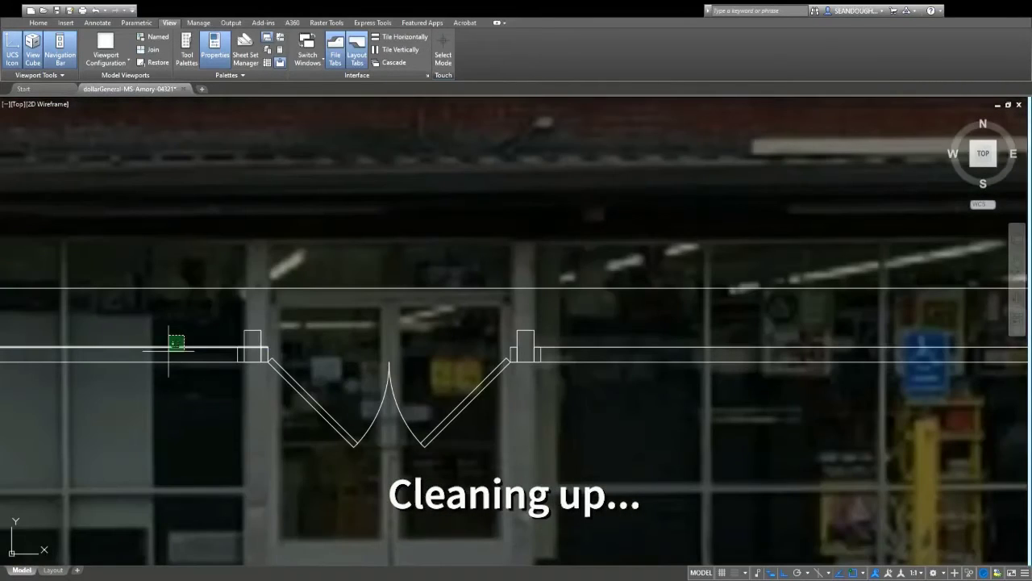
scroll(185, 346, "up", 4)
left_click(349, 353)
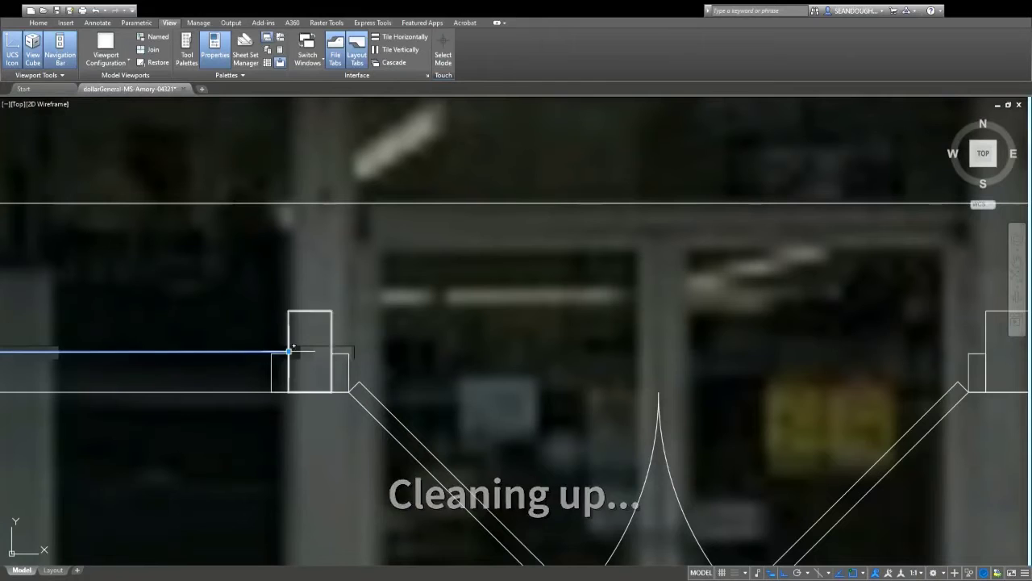
scroll(282, 361, "up", 2)
scroll(288, 373, "up", 2)
Snap the wall line's end onto the left door jamb and clear the selection
left_click(288, 373)
scroll(502, 299, "down", 2)
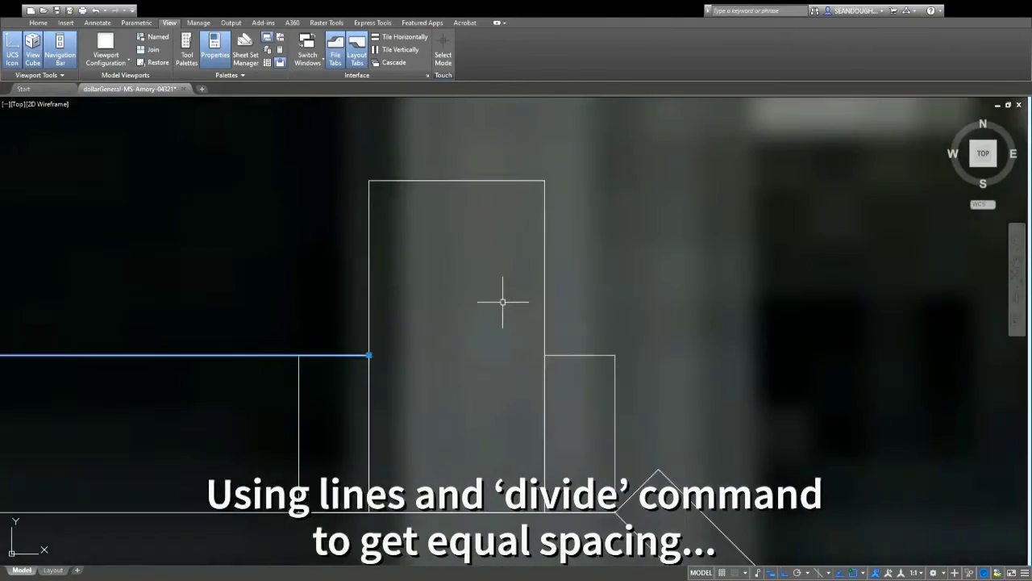
scroll(531, 384, "down", 2)
key("Escape")
scroll(532, 384, "down", 3)
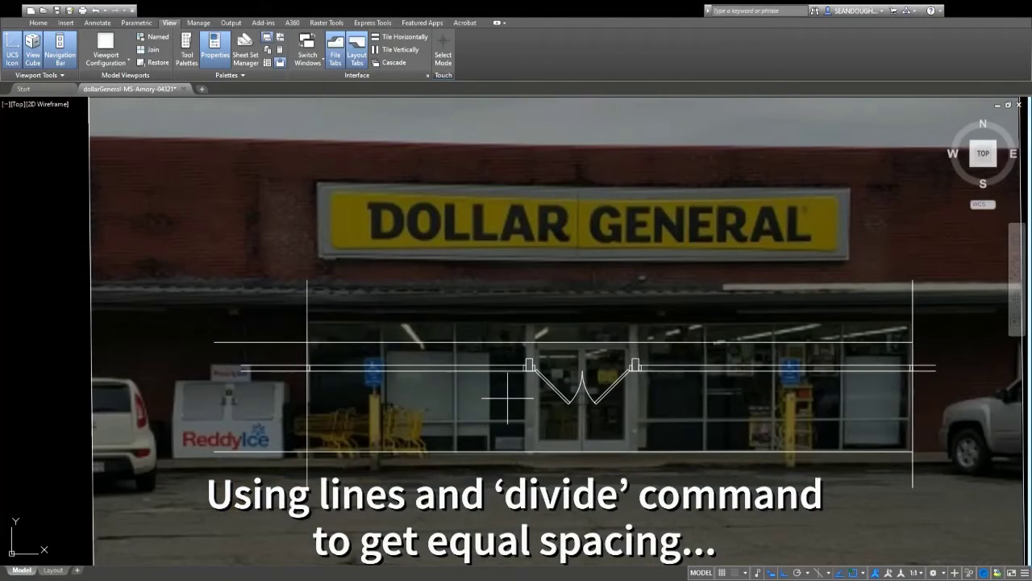
scroll(323, 367, "up", 3)
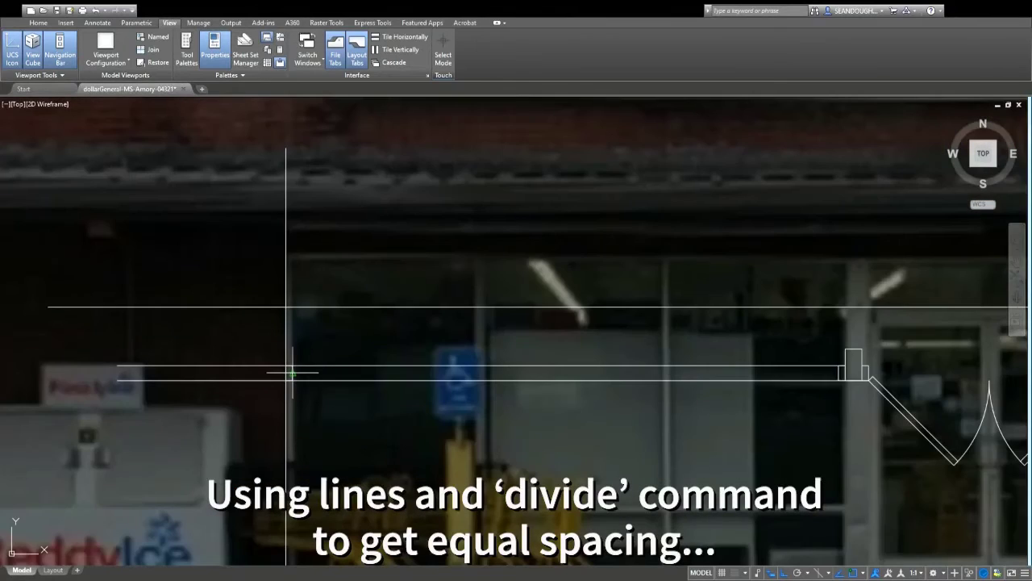
Draw a guide line from the left end frame to the door jamb below the window wall
left_click(292, 347)
left_click(847, 347)
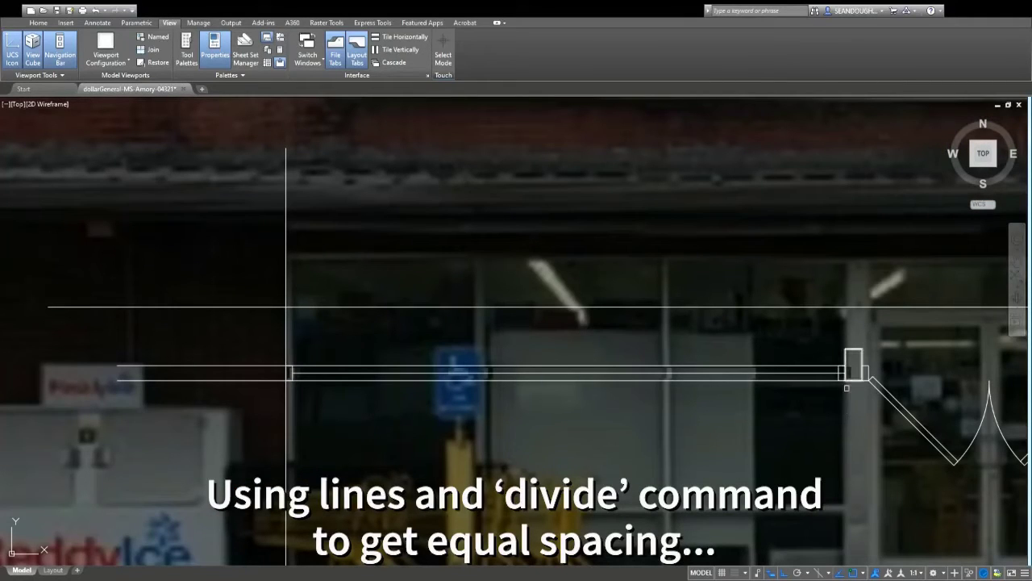
left_click(806, 484)
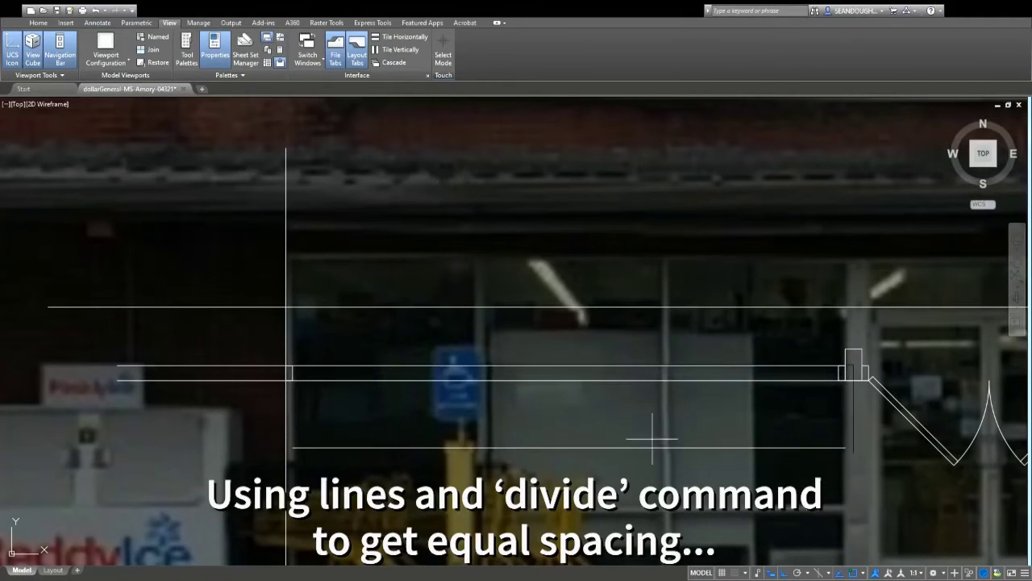
scroll(651, 439, "down", 5)
scroll(726, 387, "up", 4)
scroll(504, 423, "down", 3)
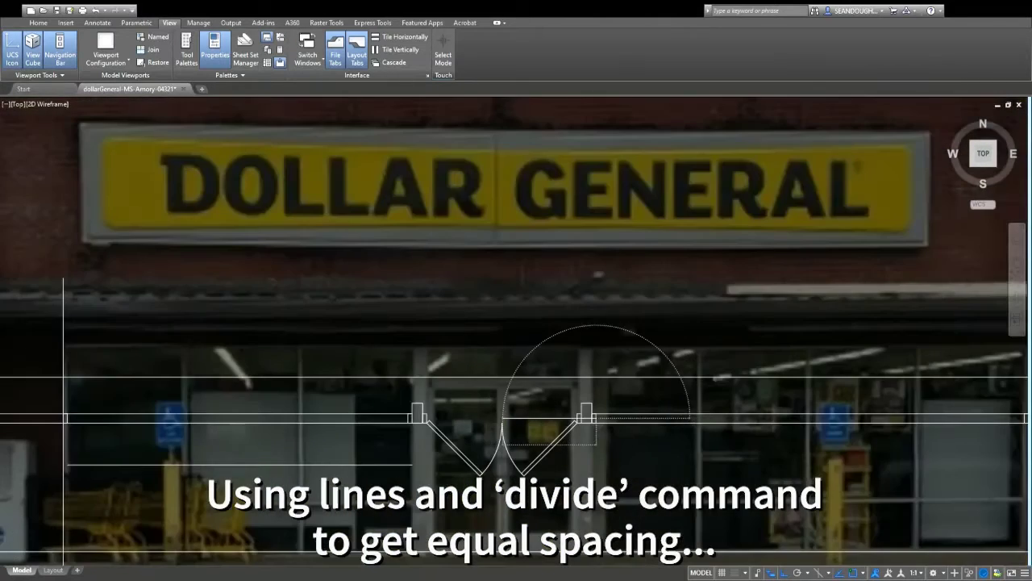
scroll(831, 415, "down", 2)
scroll(827, 415, "up", 6)
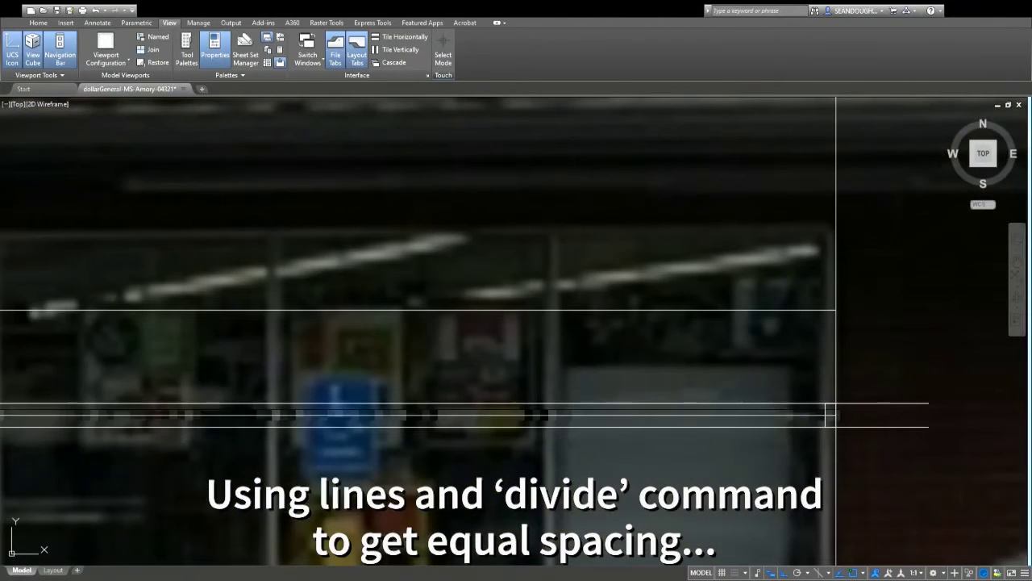
scroll(730, 431, "down", 4)
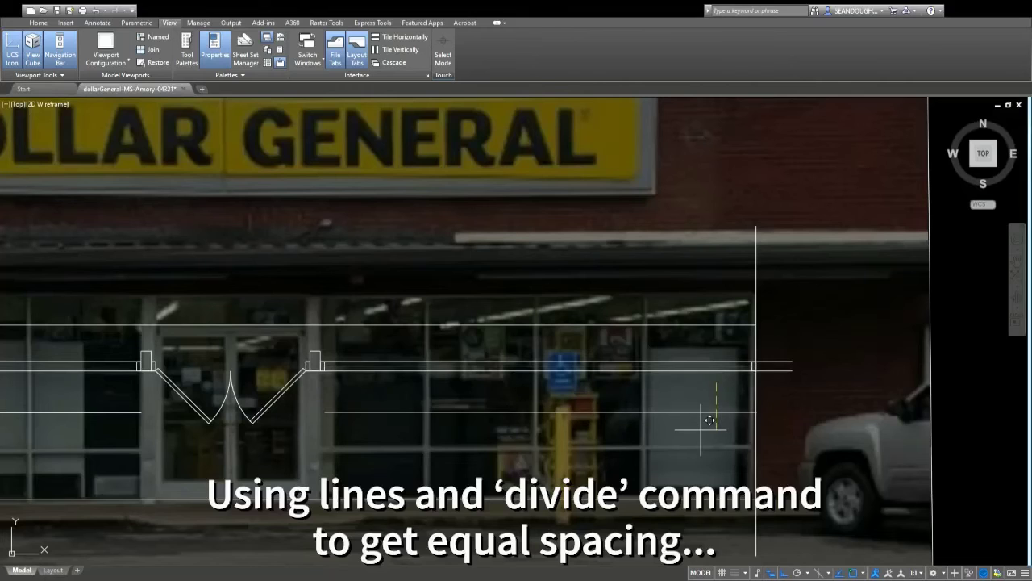
key("Return")
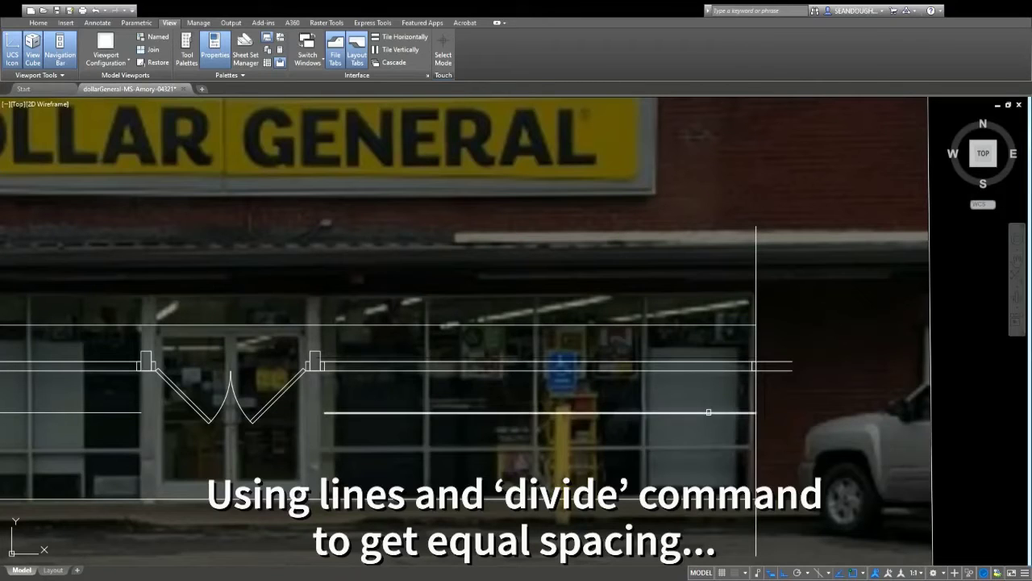
scroll(629, 395, "down", 4)
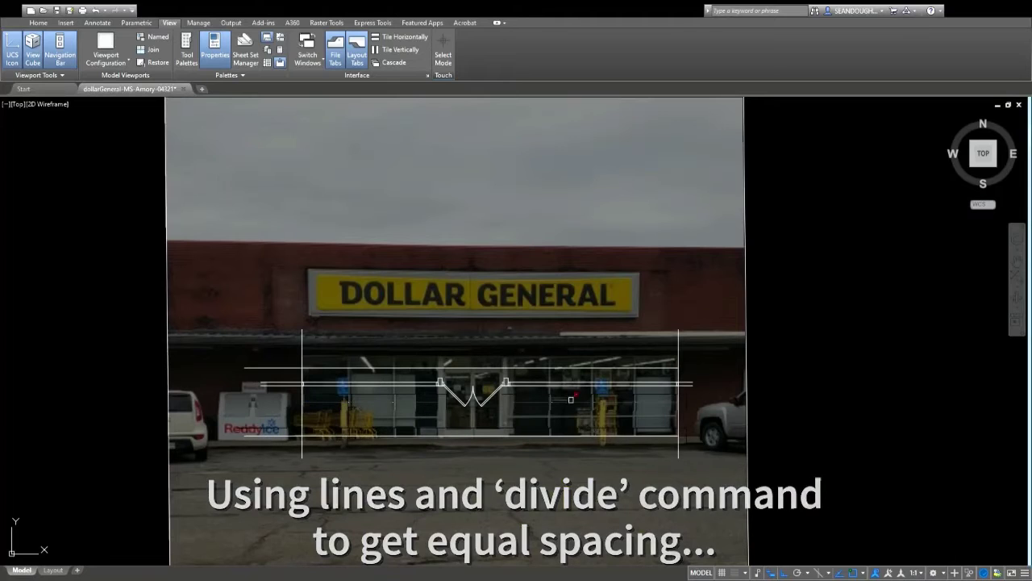
scroll(554, 415, "up", 2)
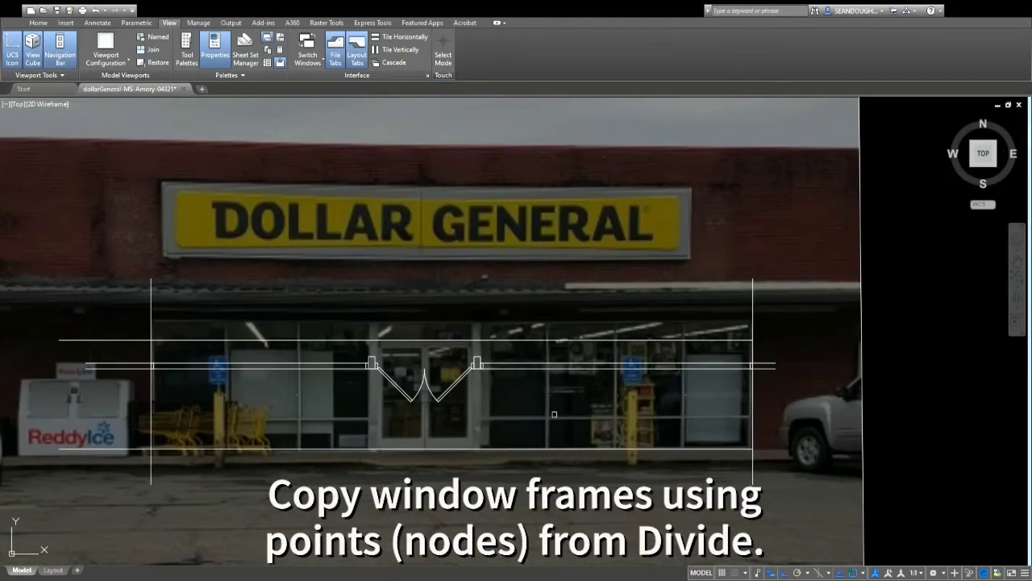
Finish placing mullion copies on the left window wall's divide nodes
scroll(166, 367, "up", 3)
scroll(165, 367, "up", 3)
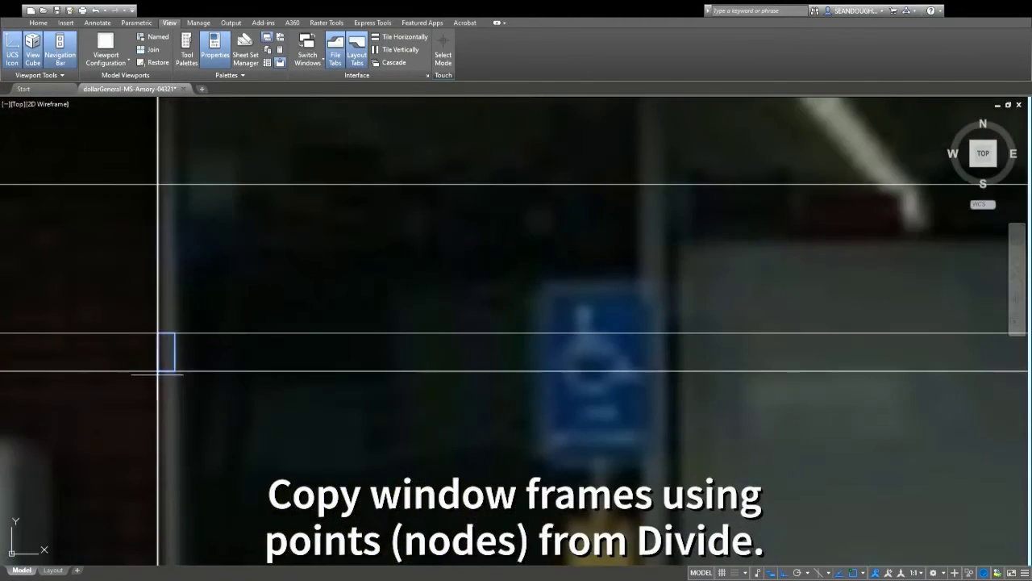
scroll(205, 371, "down", 4)
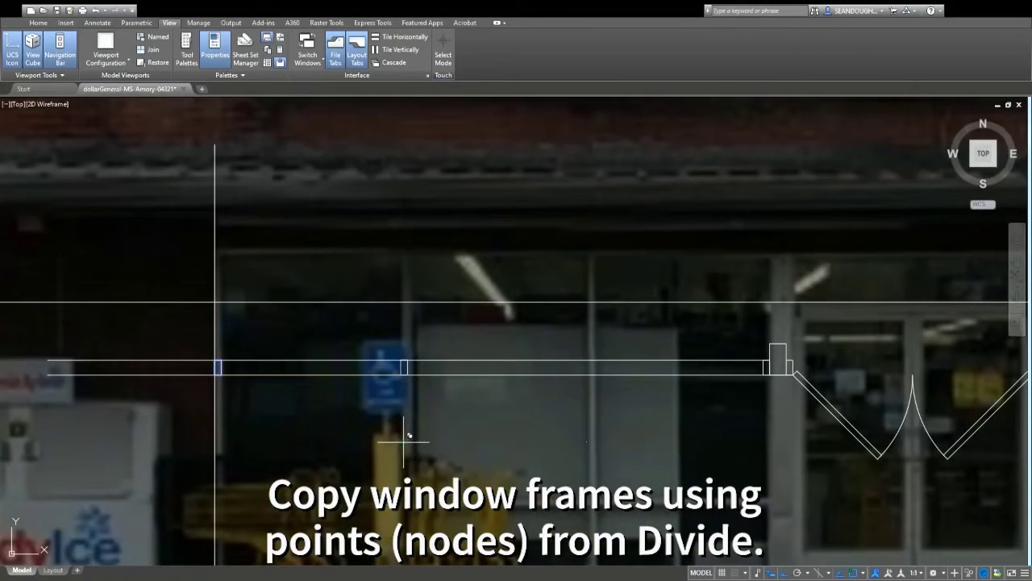
key("Return")
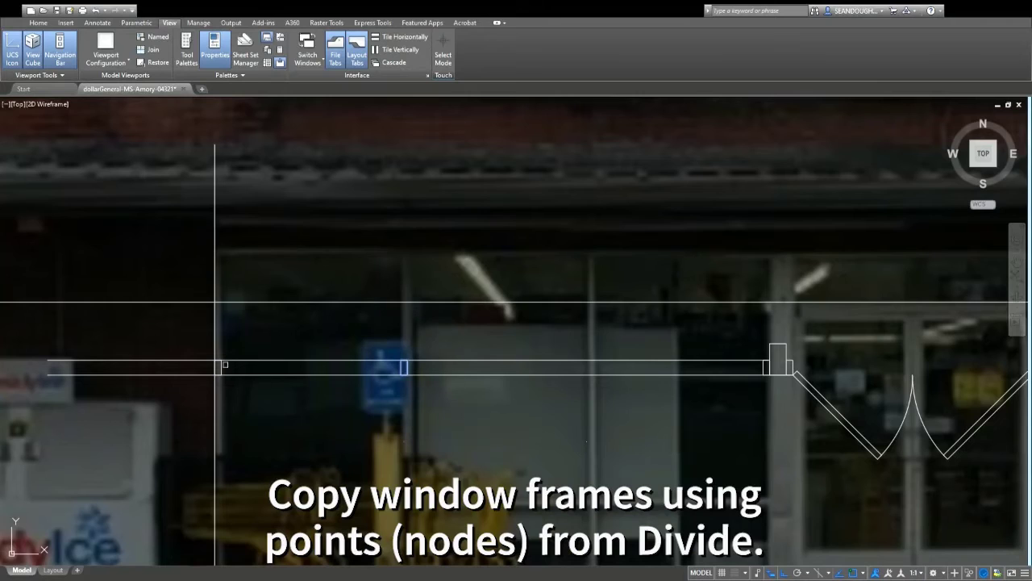
Copy the mullion beside the right door jamb onto the three division points along the right wall
scroll(216, 387, "up", 5)
scroll(691, 378, "down", 3)
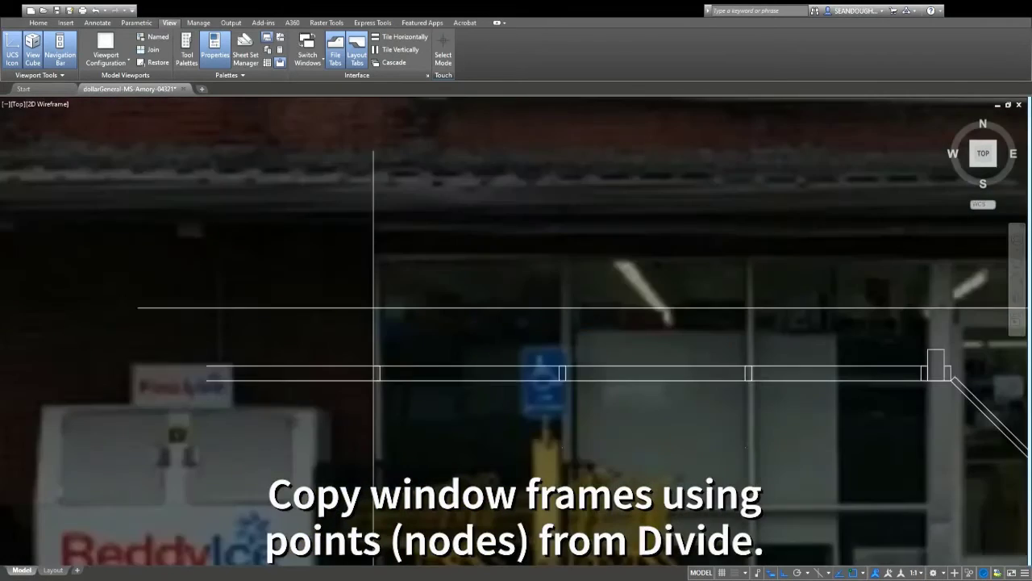
scroll(693, 385, "down", 3)
scroll(696, 392, "down", 2)
scroll(880, 400, "up", 2)
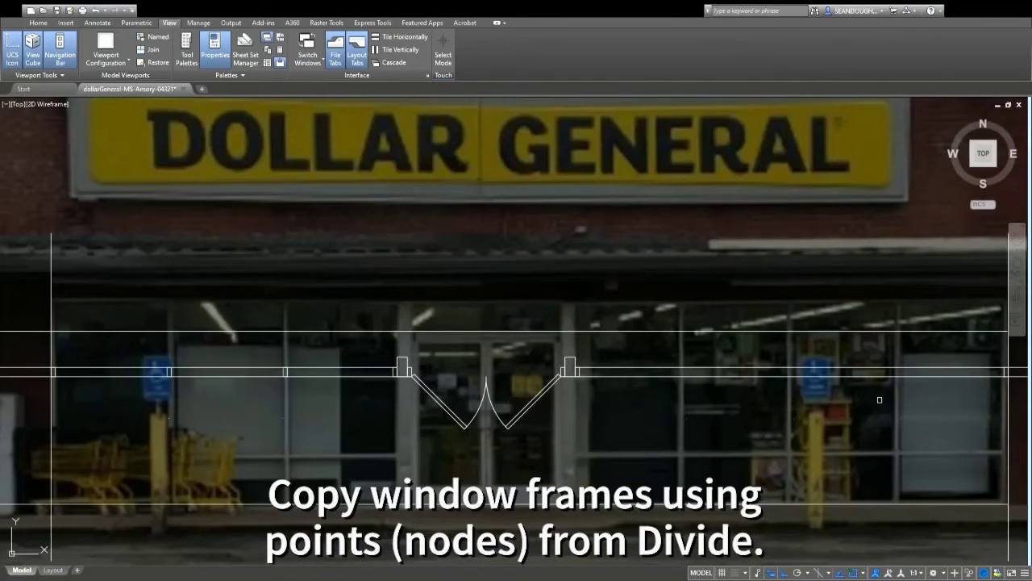
scroll(710, 371, "up", 4)
scroll(468, 359, "up", 2)
left_click(453, 394)
scroll(452, 387, "down", 2)
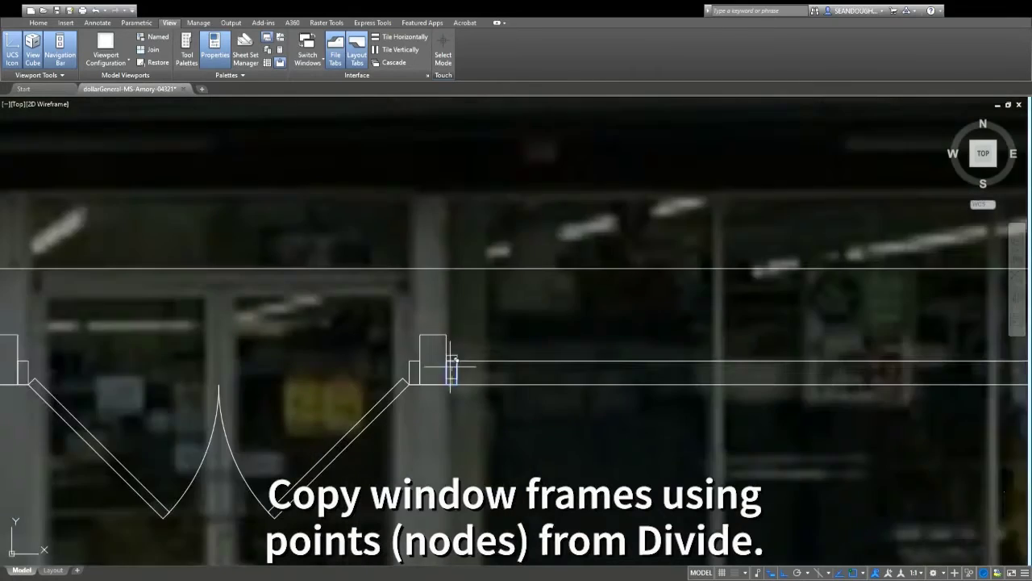
scroll(710, 399, "down", 3)
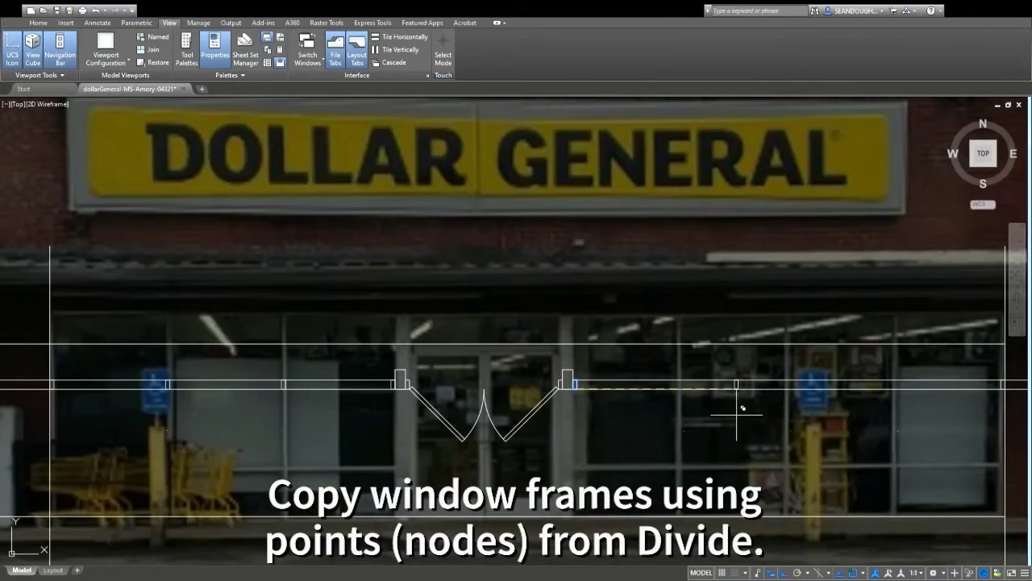
left_click(686, 432)
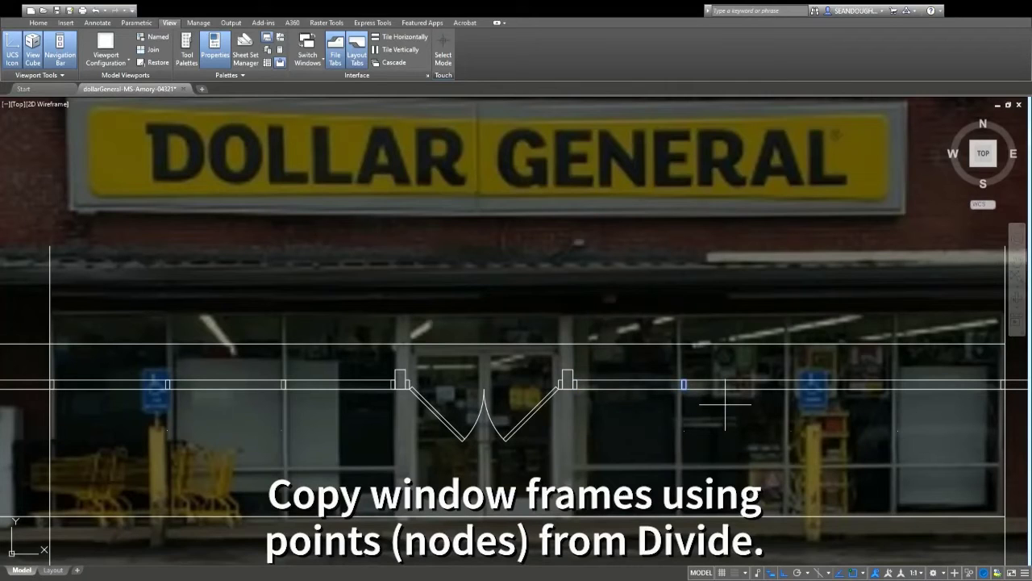
left_click(792, 430)
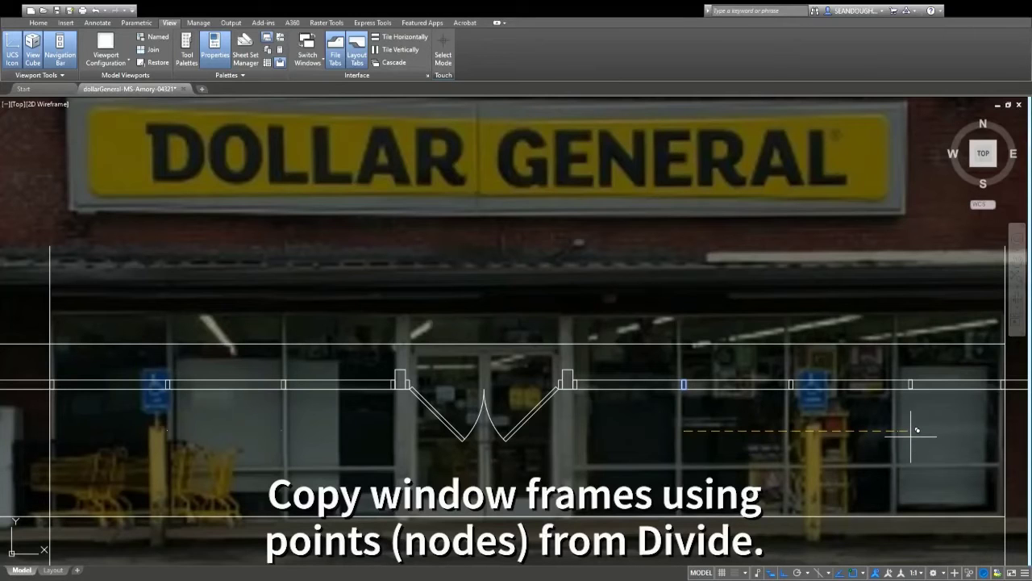
left_click(898, 431)
scroll(946, 379, "up", 1)
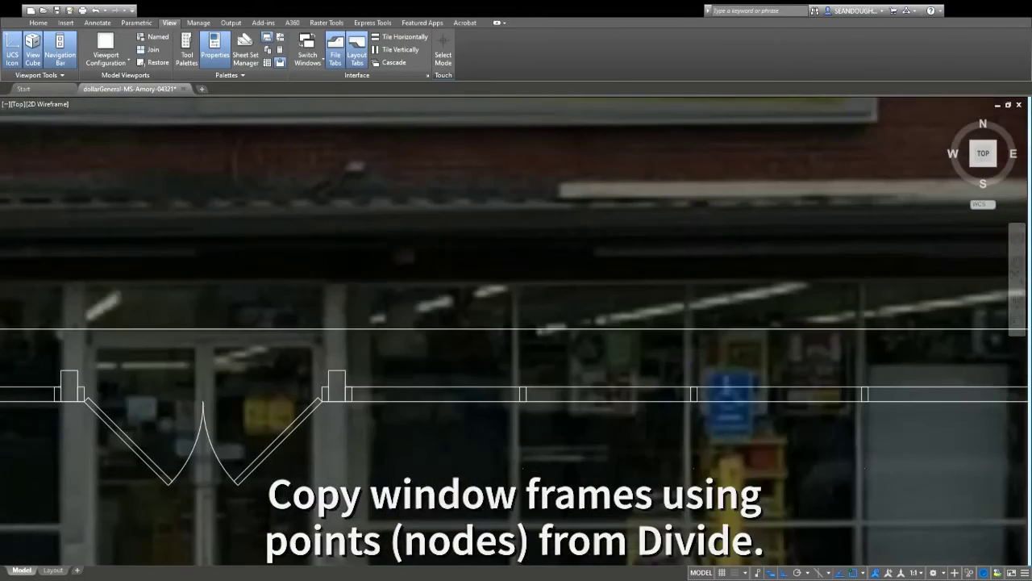
scroll(939, 377, "up", 2)
scroll(928, 376, "up", 1)
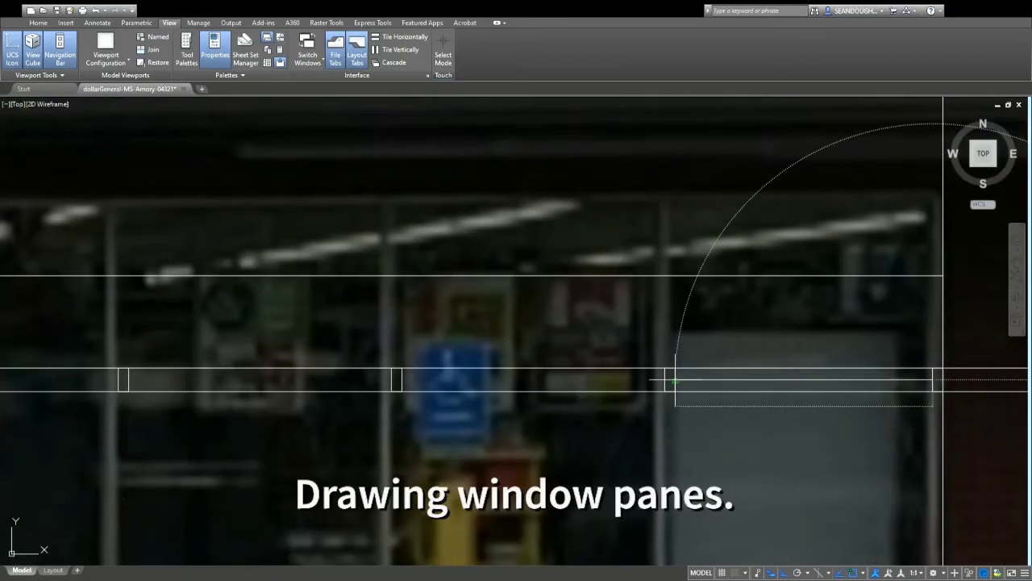
Draw two rectangular pane outlines, each snapped between neighbouring mullion corners
left_click(666, 375)
left_click(403, 380)
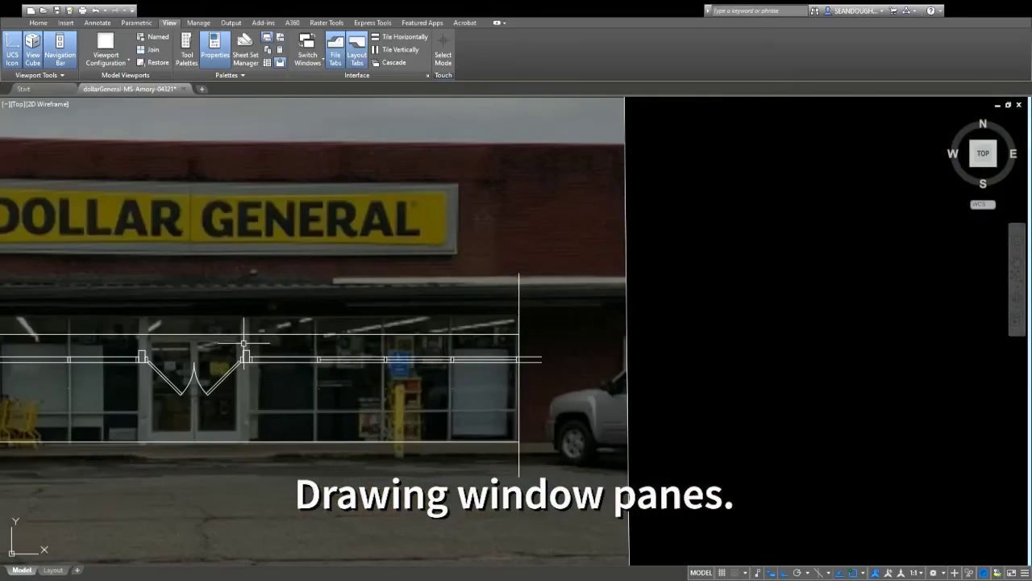
scroll(243, 342, "up", 5)
left_click(266, 402)
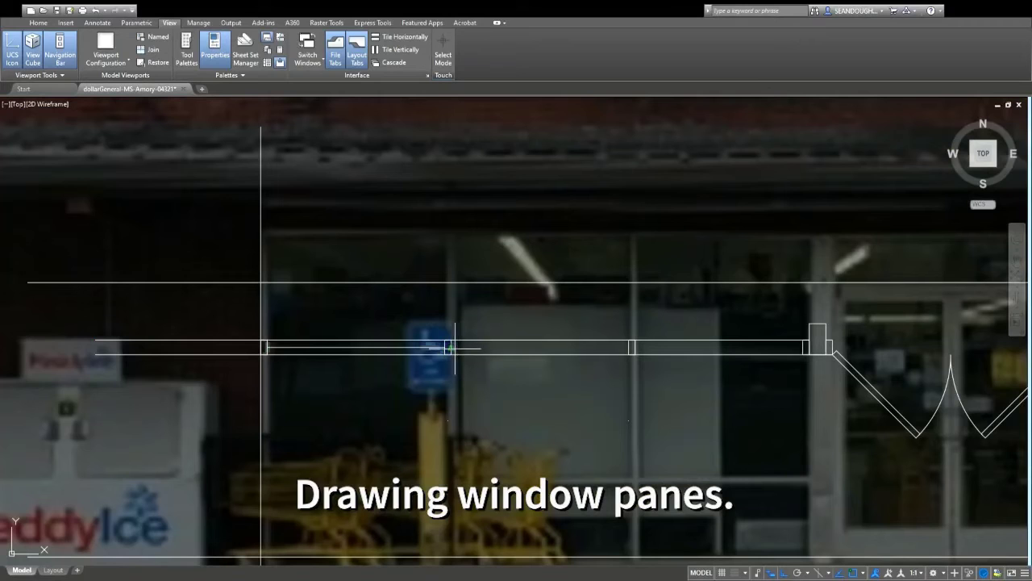
left_click(632, 347)
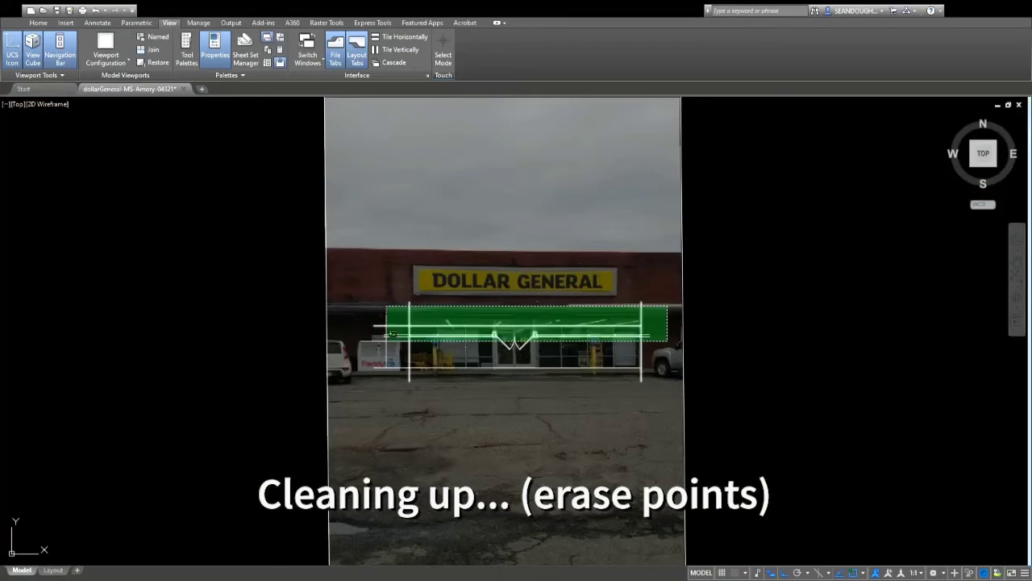
Crossing-select the two tall vertical guide lines and leftover construction lines, then delete them
left_click_drag(670, 307, 363, 379)
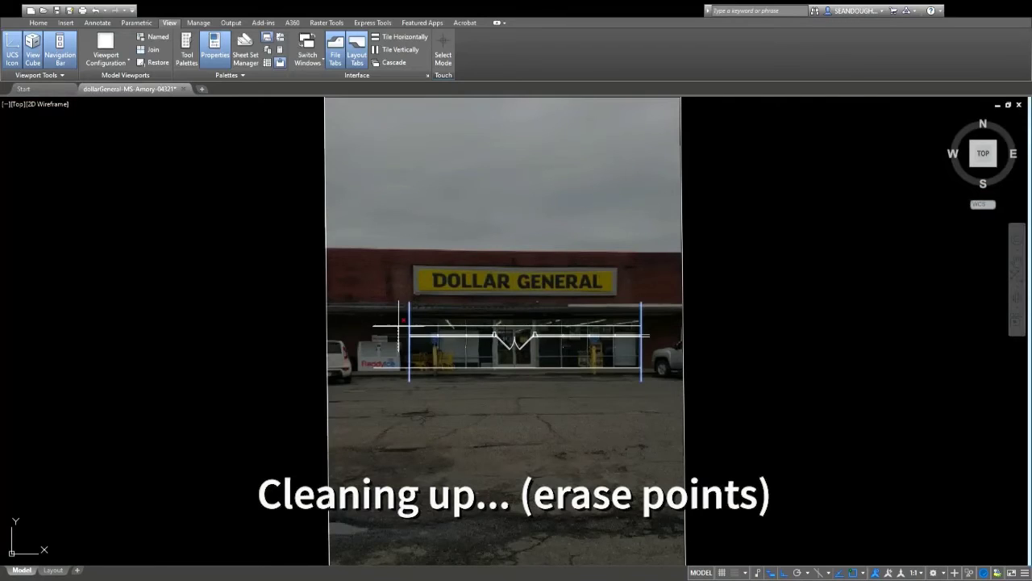
scroll(414, 324, "up", 5)
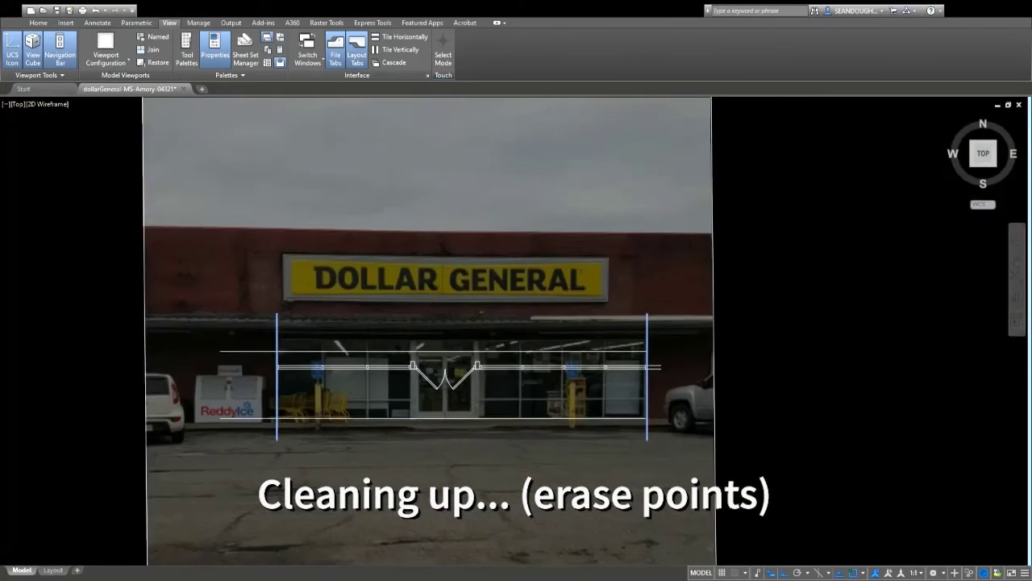
left_click_drag(679, 380, 489, 466)
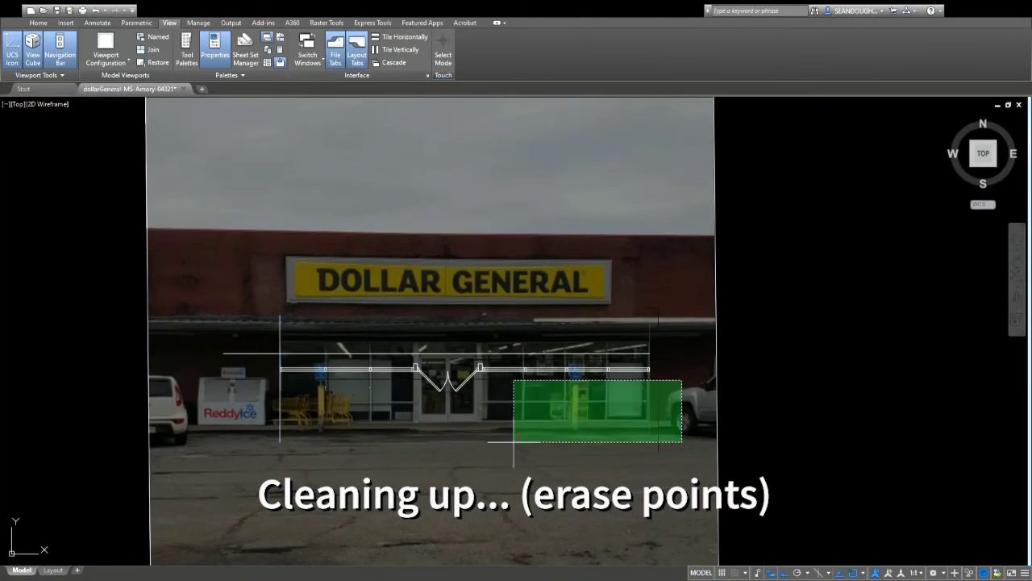
left_click_drag(409, 453, 259, 356)
key("Delete")
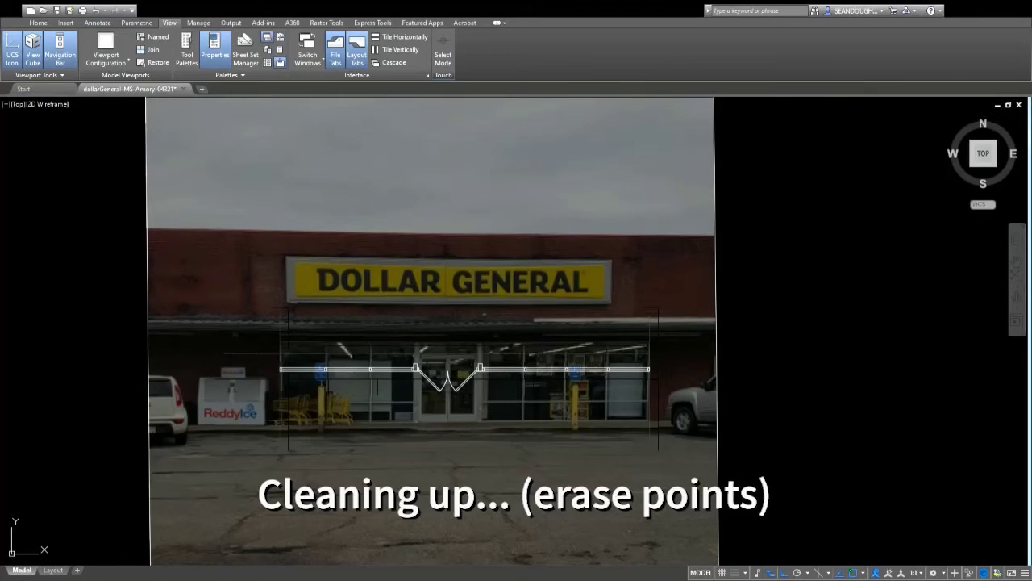
Place a 4'-8" linear dimension below the beam across the first bay
scroll(262, 378, "up", 8)
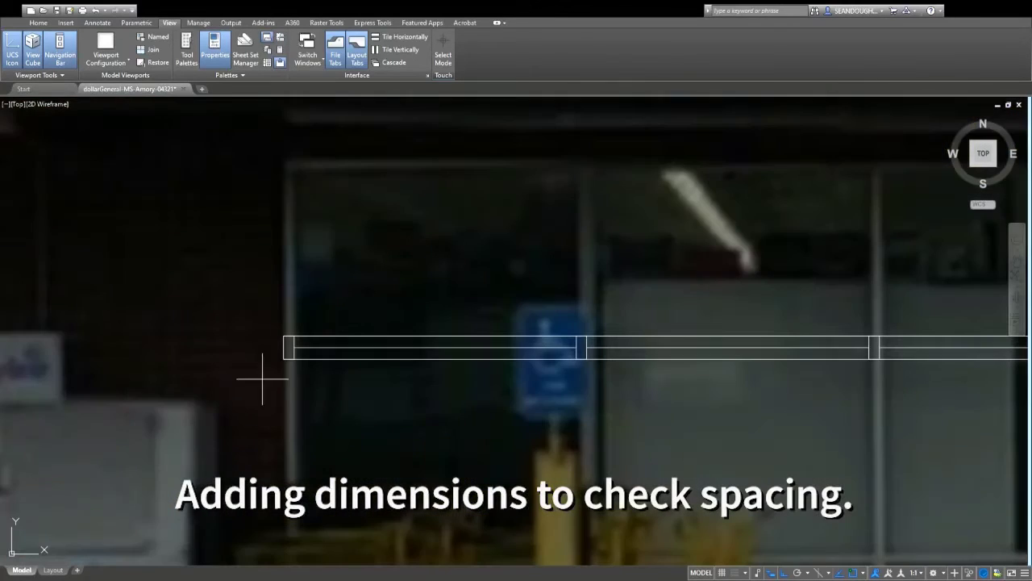
left_click(288, 355)
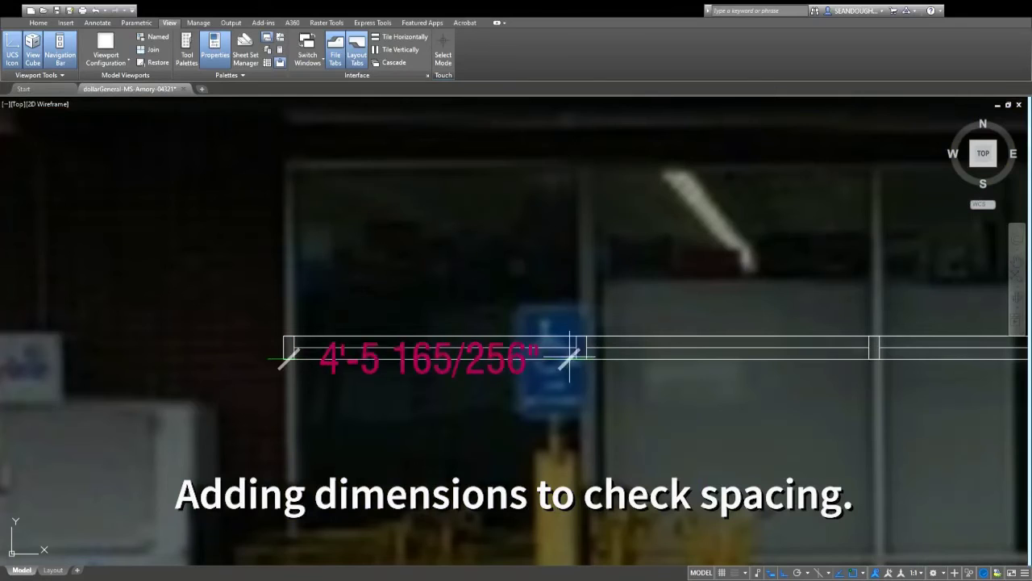
scroll(564, 419, "down", 4)
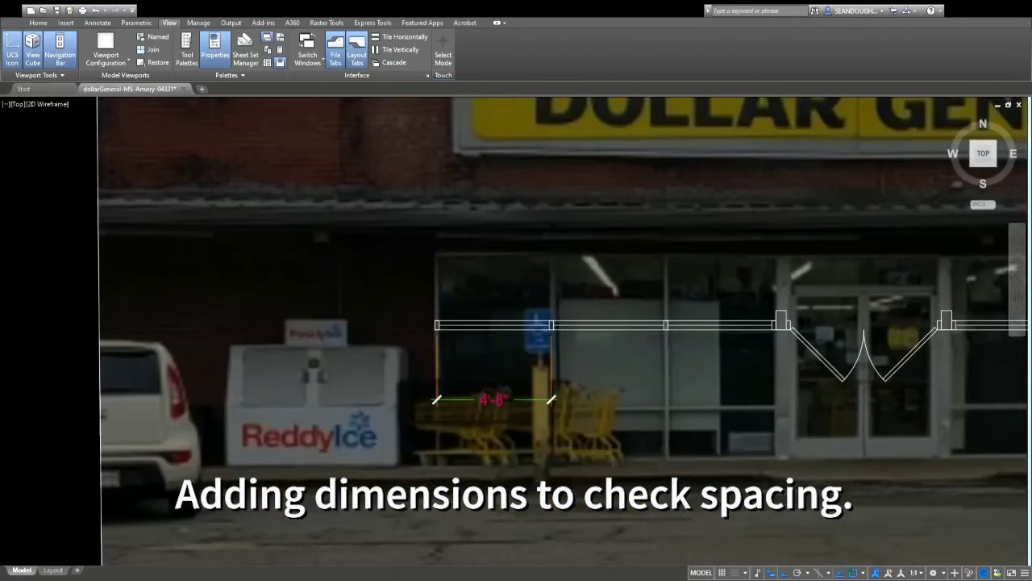
left_click(553, 394)
scroll(553, 394, "down", 2)
With the Annotate tools up, review the bay dimensions and select the dimensioned storefront lines
left_click(96, 23)
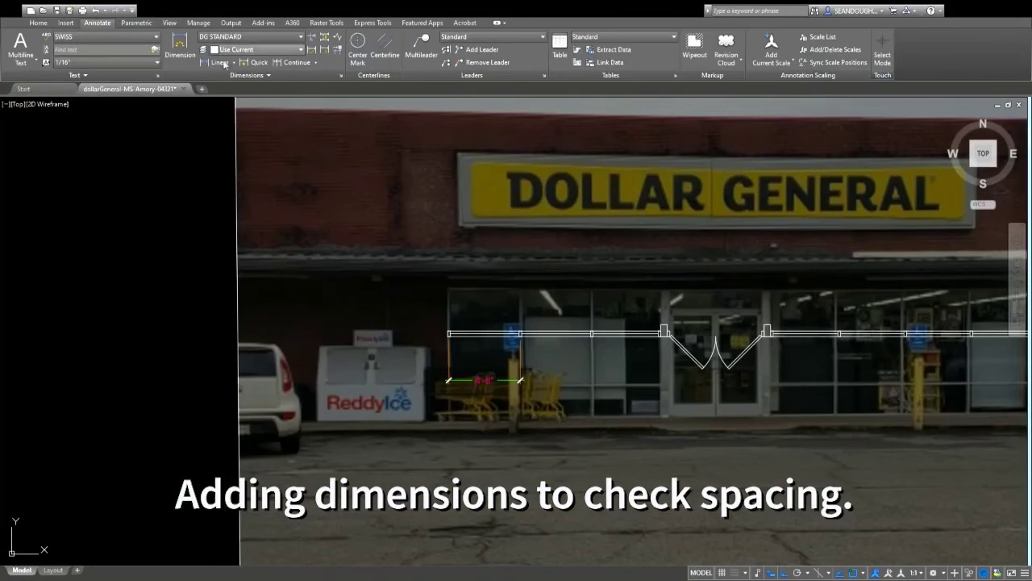
scroll(596, 335, "up", 3)
scroll(538, 352, "up", 5)
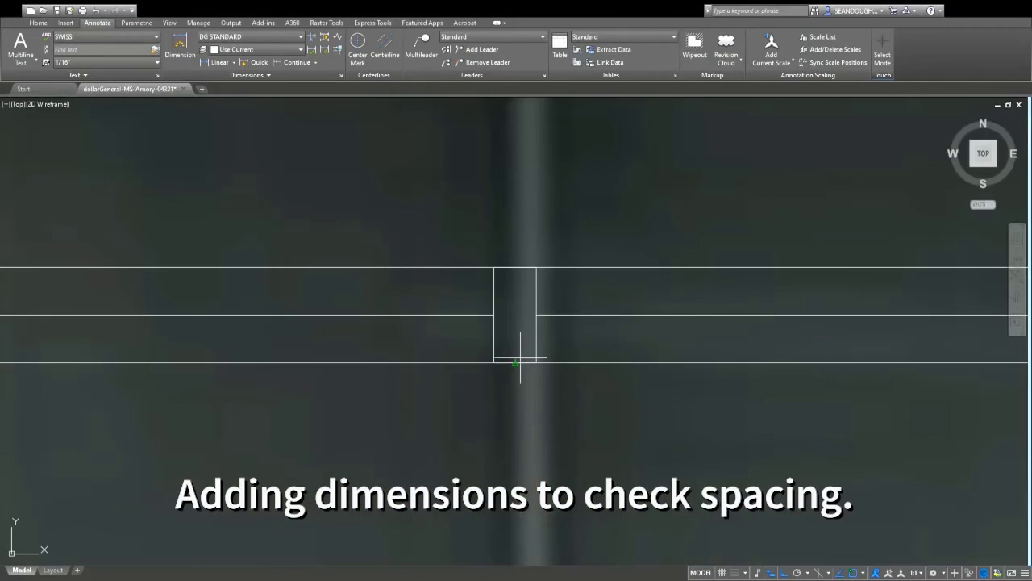
scroll(520, 357, "down", 3)
scroll(524, 404, "down", 3)
scroll(846, 392, "up", 4)
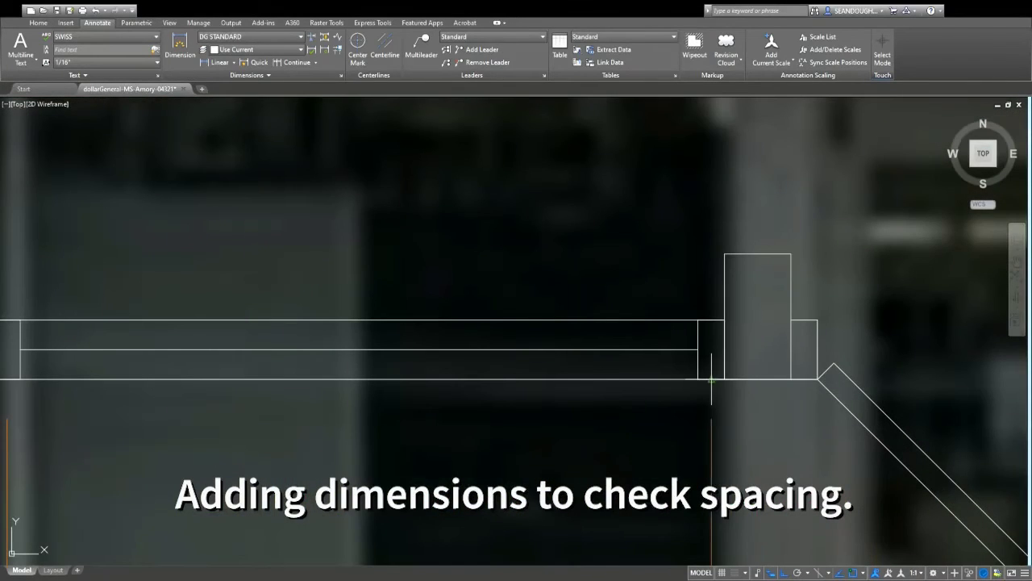
scroll(711, 379, "down", 5)
scroll(758, 385, "up", 3)
scroll(758, 386, "up", 3)
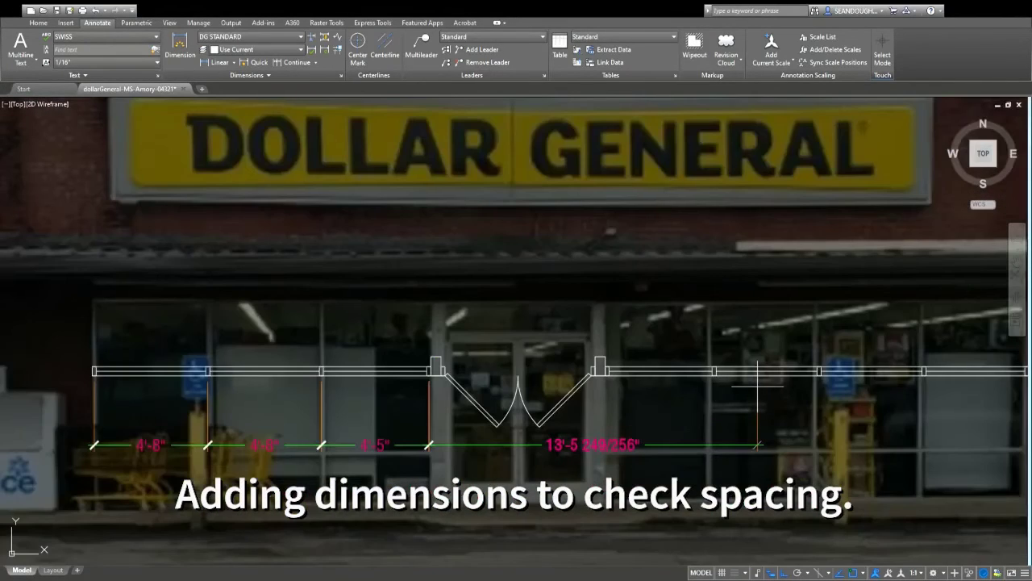
scroll(693, 389, "up", 2)
scroll(565, 371, "up", 2)
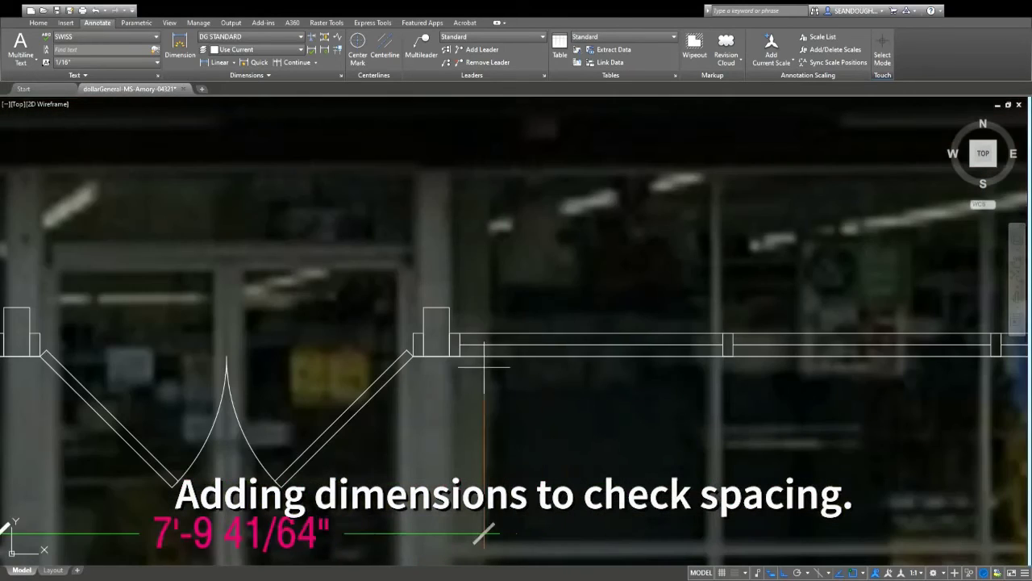
scroll(436, 352, "up", 2)
scroll(874, 351, "down", 3)
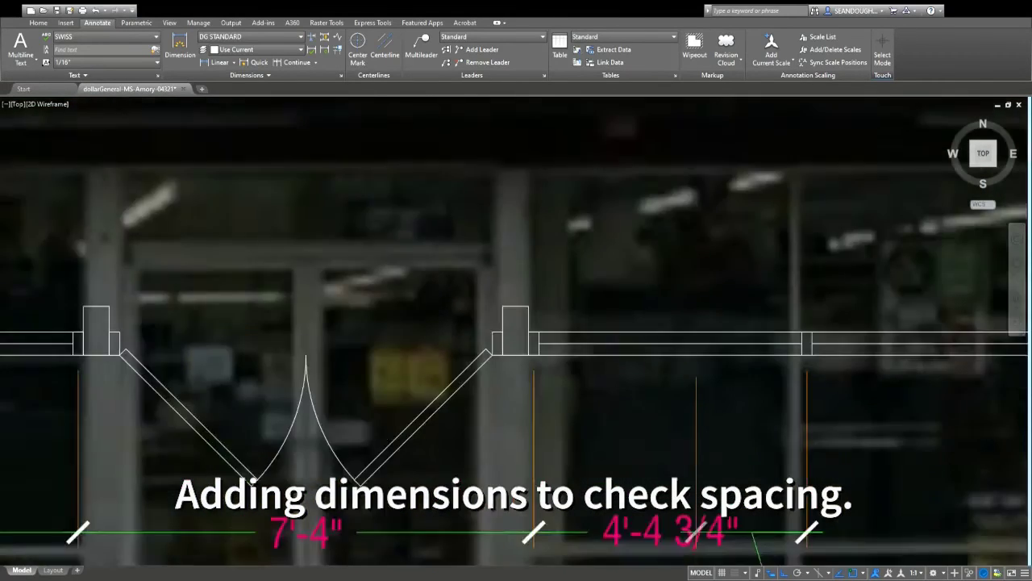
scroll(879, 351, "down", 1)
scroll(888, 351, "up", 4)
scroll(936, 363, "down", 3)
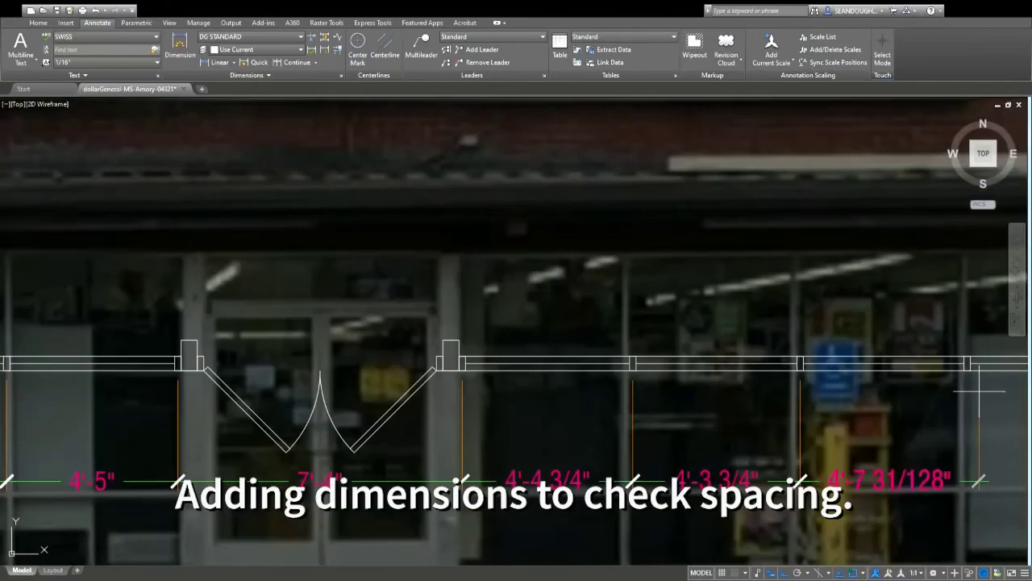
scroll(944, 366, "up", 3)
scroll(990, 357, "down", 2)
scroll(887, 361, "down", 1)
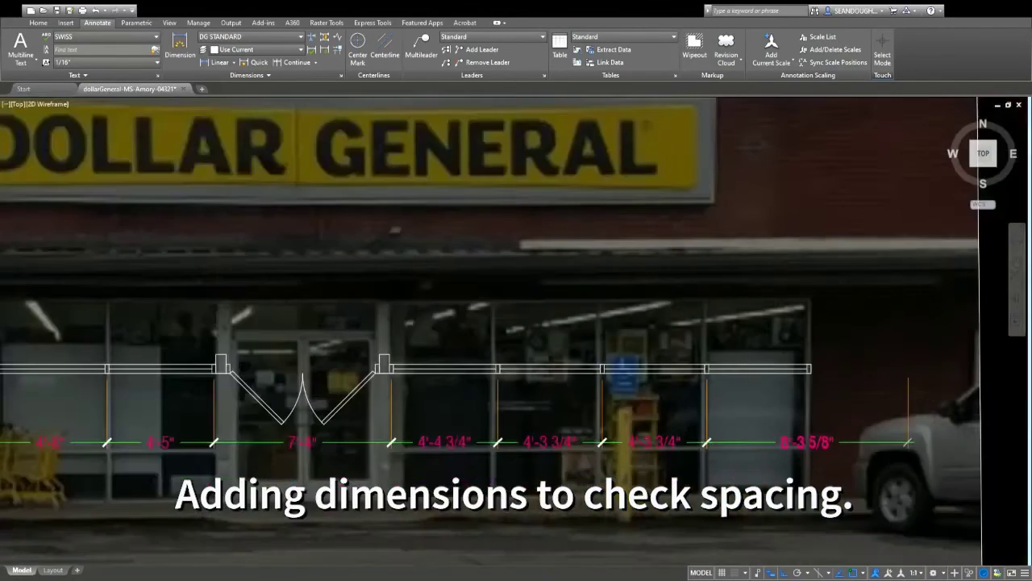
scroll(734, 366, "up", 3)
scroll(791, 292, "down", 2)
scroll(807, 403, "down", 1)
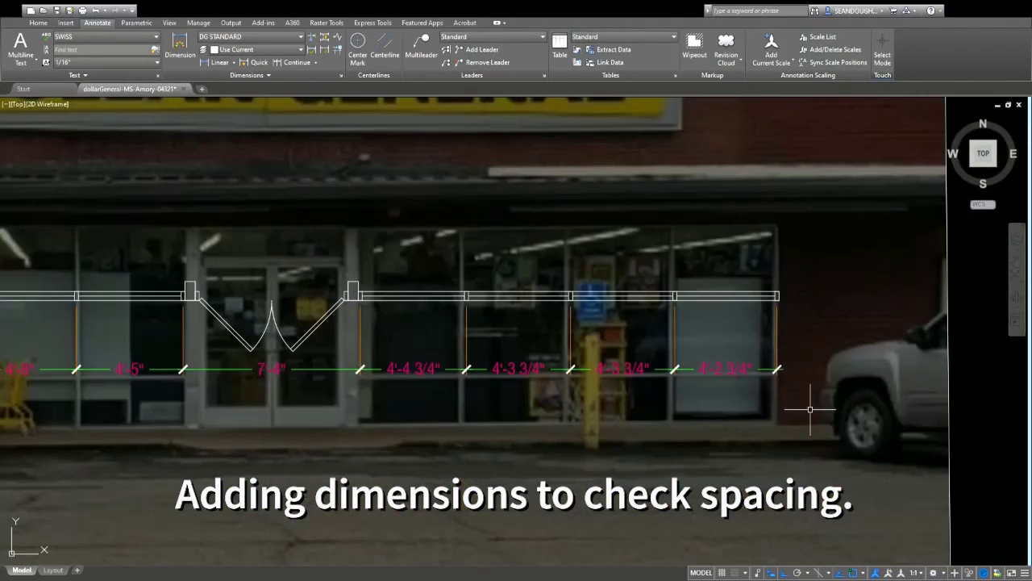
scroll(816, 435, "down", 1)
left_click(813, 442)
left_click(116, 367)
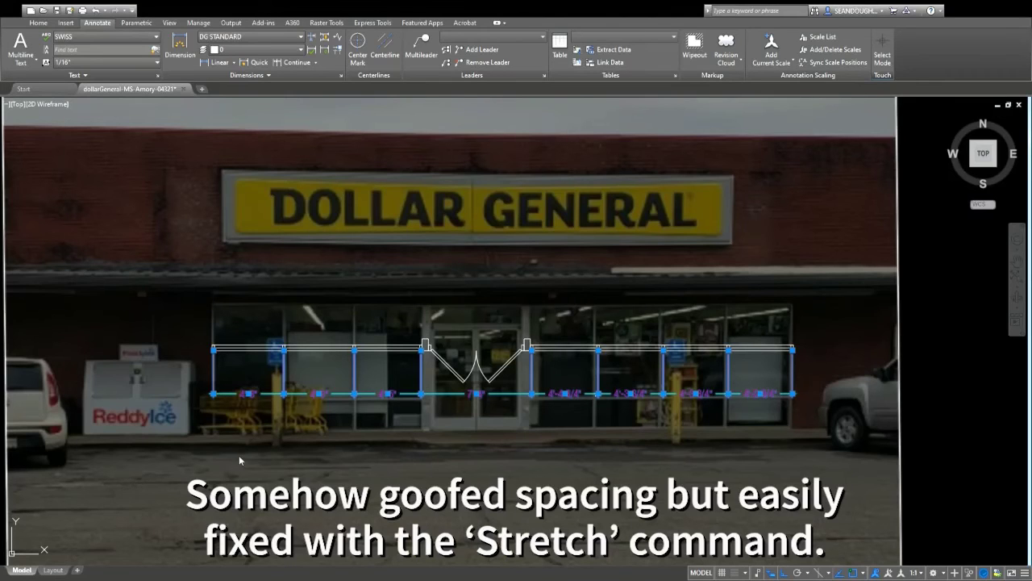
Stretch a left-bay mullion so the adjoining bays measure 4'-7" and 4'-9"
key("Escape")
scroll(256, 395, "up", 4)
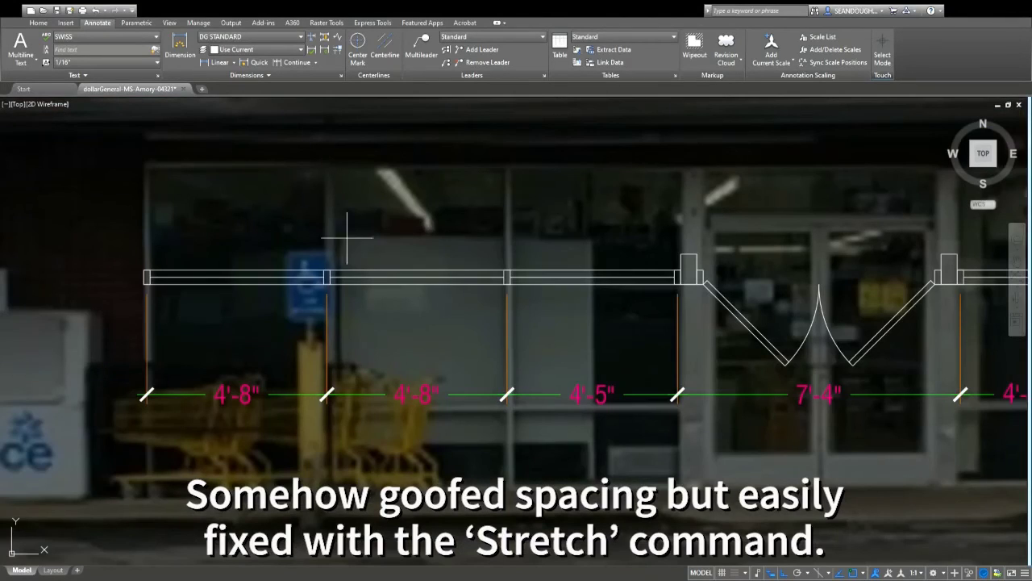
left_click(362, 195)
left_click(304, 483)
key("Return")
left_click(426, 419)
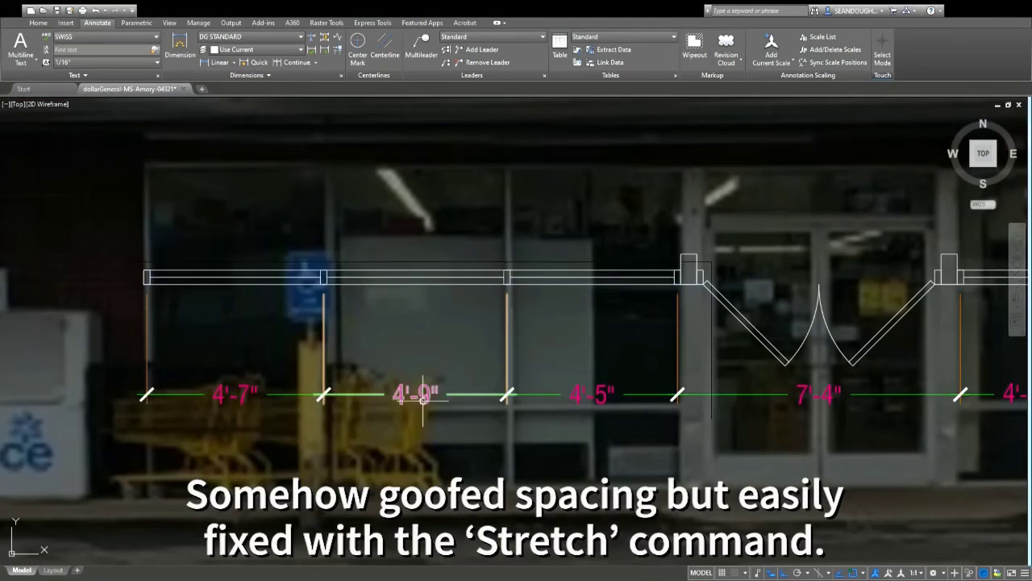
left_click(422, 395)
Stretch the next mullion so its bay measures 4'-7"
left_click(558, 173)
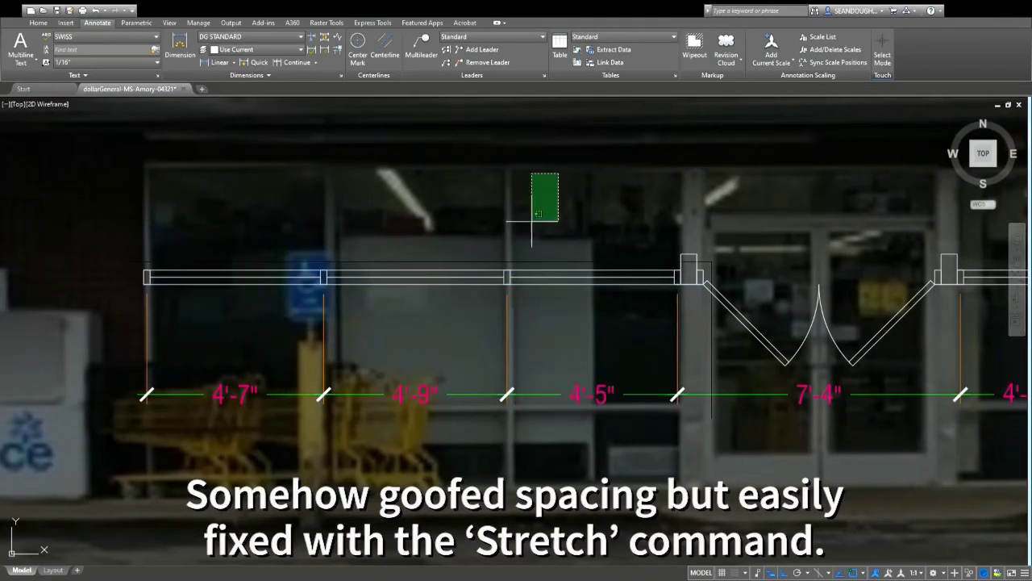
left_click(532, 220)
key("Return")
left_click(536, 436)
left_click(484, 441)
scroll(484, 441, "down", 5)
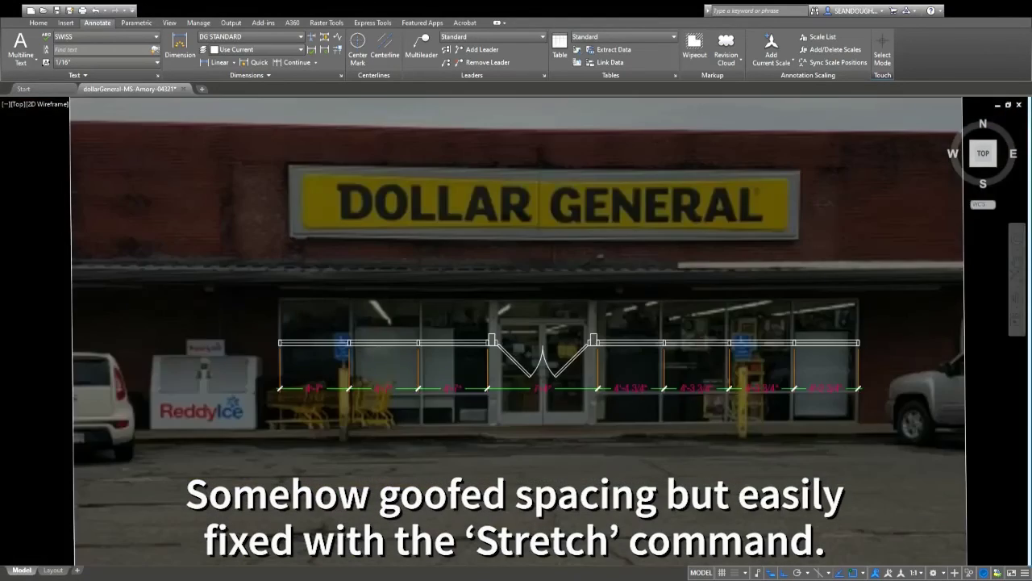
scroll(803, 398, "up", 5)
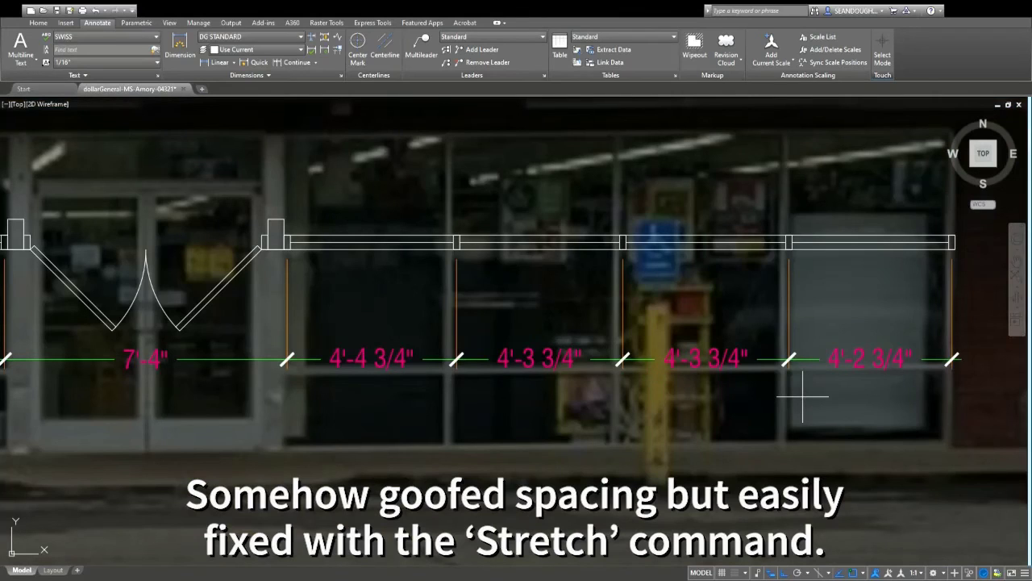
Stretch the right-side mullions so the right bays all read 4'-3 3/4"
left_click(828, 168)
left_click(456, 463)
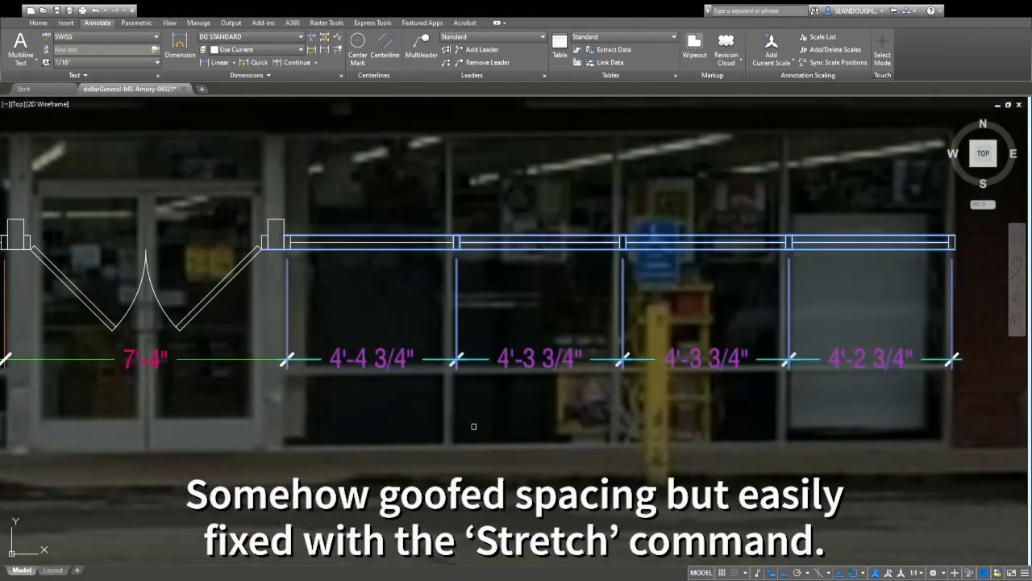
key("Return")
left_click(474, 425)
key("Escape")
left_click(410, 159)
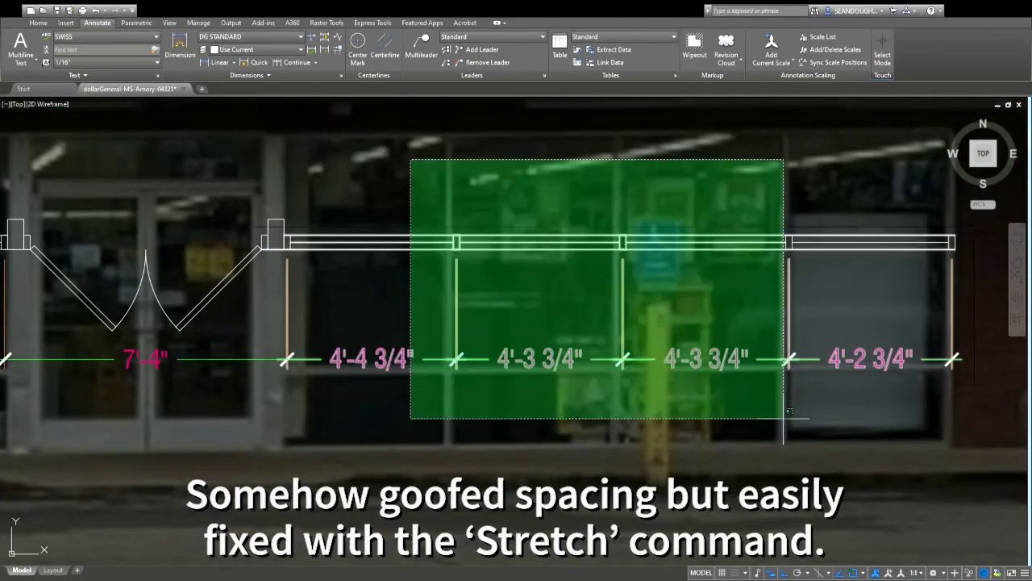
left_click(774, 419)
key("Return")
left_click(808, 428)
left_click(721, 423)
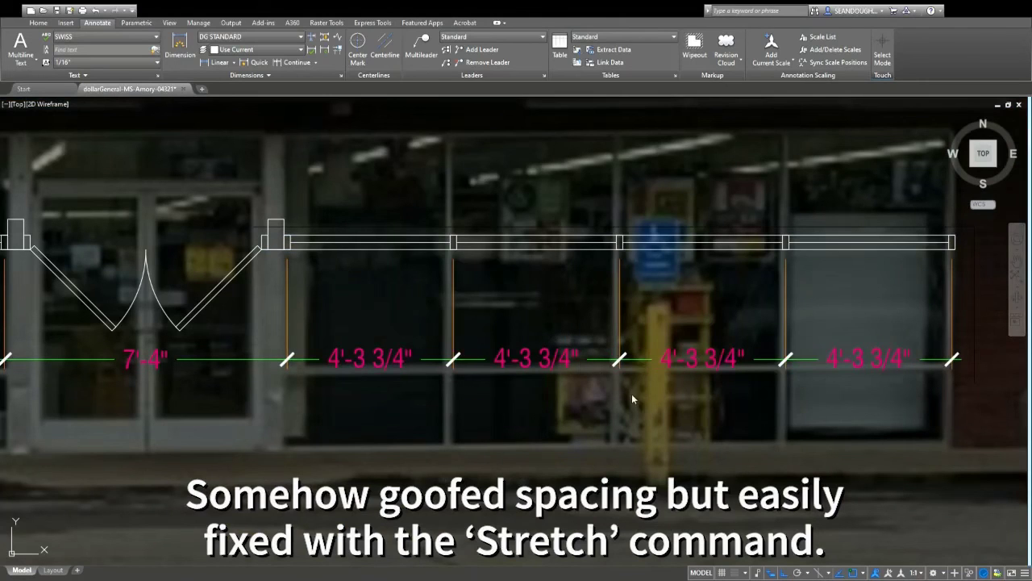
Select all the dimensions and the background photo, then delete them
left_click(903, 415)
left_click(234, 290)
scroll(467, 349, "down", 6)
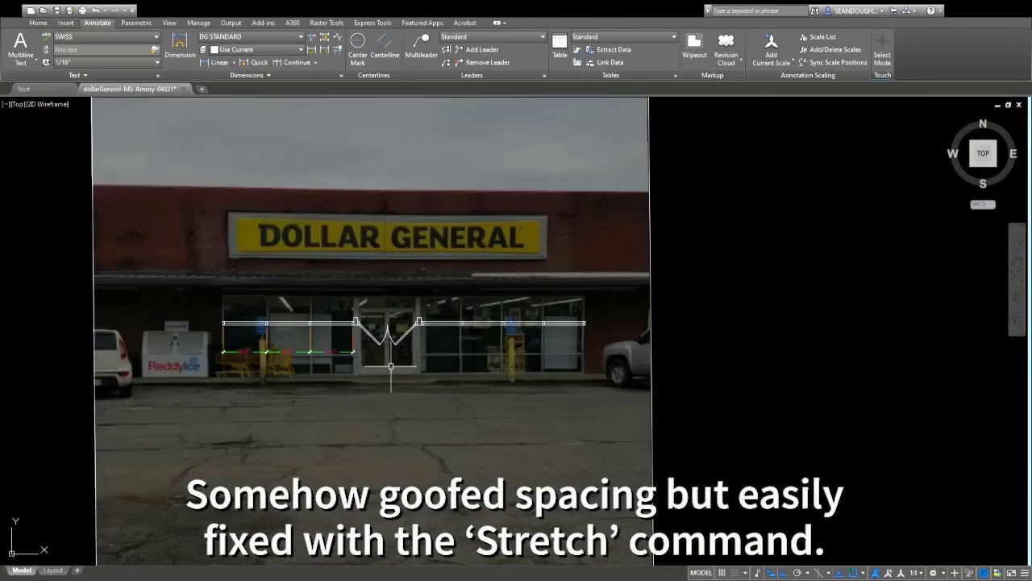
left_click(370, 379)
left_click(228, 323)
left_click(673, 403)
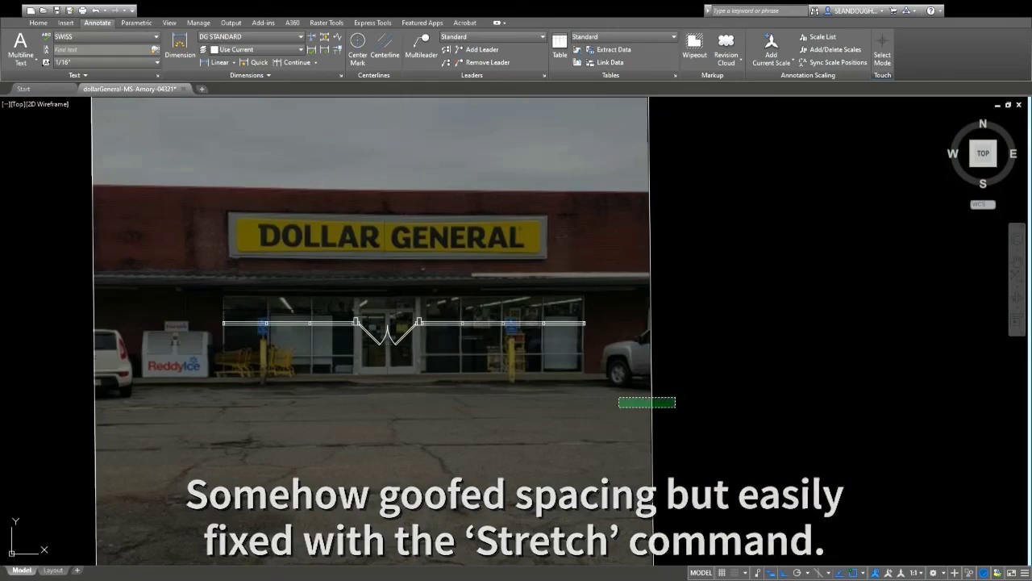
left_click(622, 396)
key("Delete")
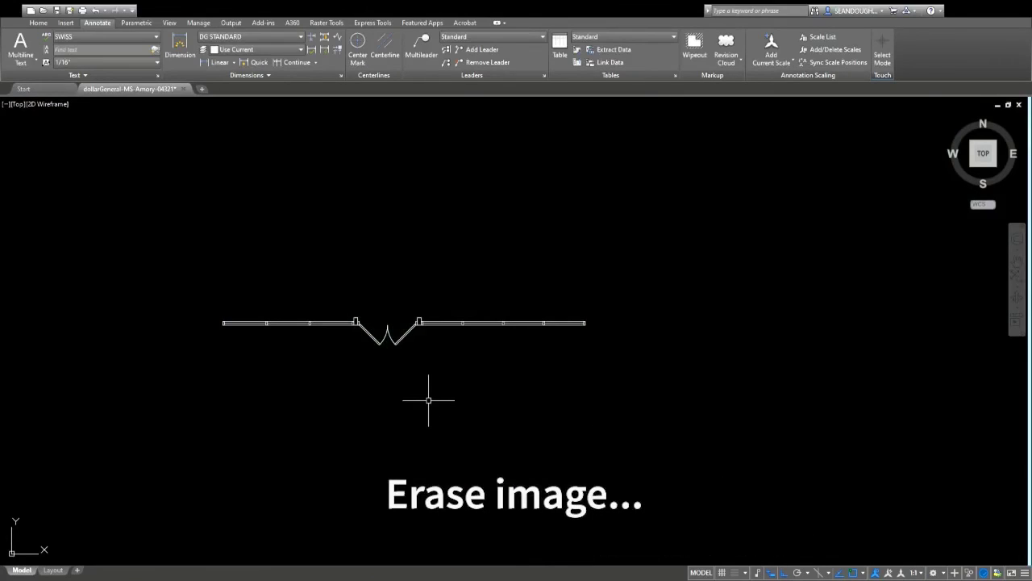